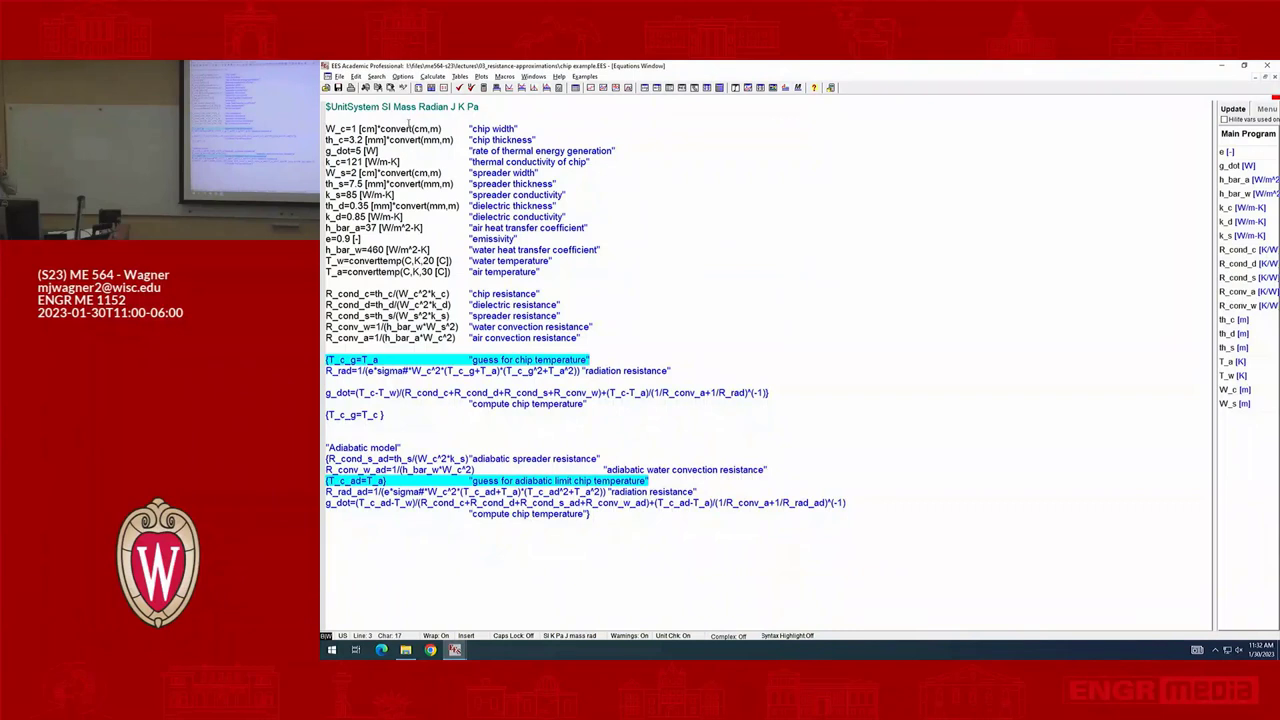
- Review the chip's input parameters, the conduction and convection resistance equations, and the radiation resistance equation
click(407, 129)
click(383, 119)
double_click(352, 129)
drag(327, 292, 332, 330)
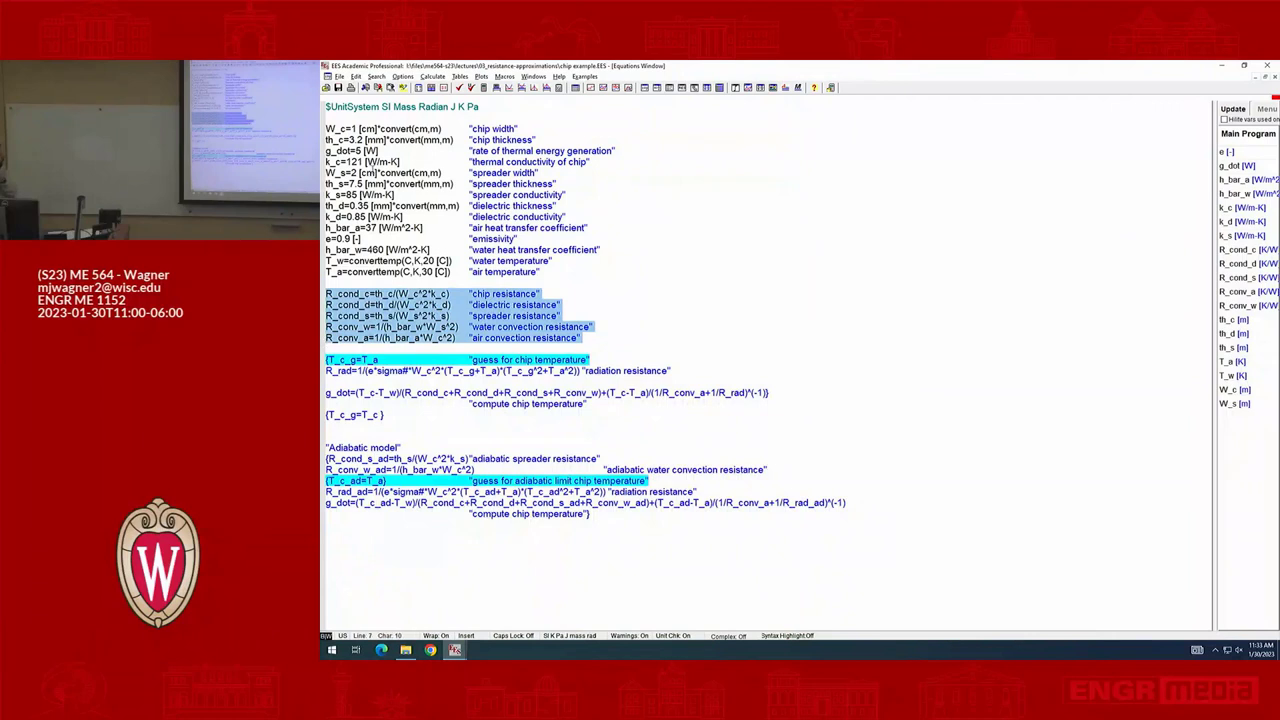
drag(326, 139, 363, 272)
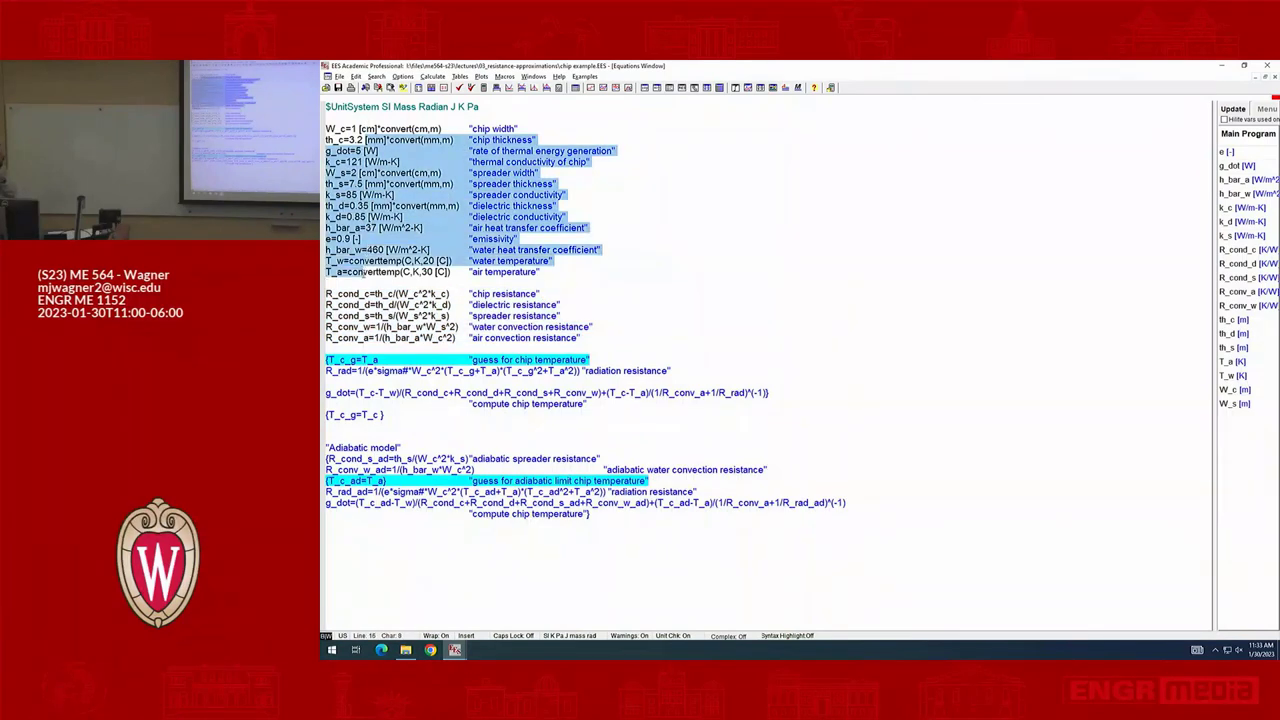
click(362, 292)
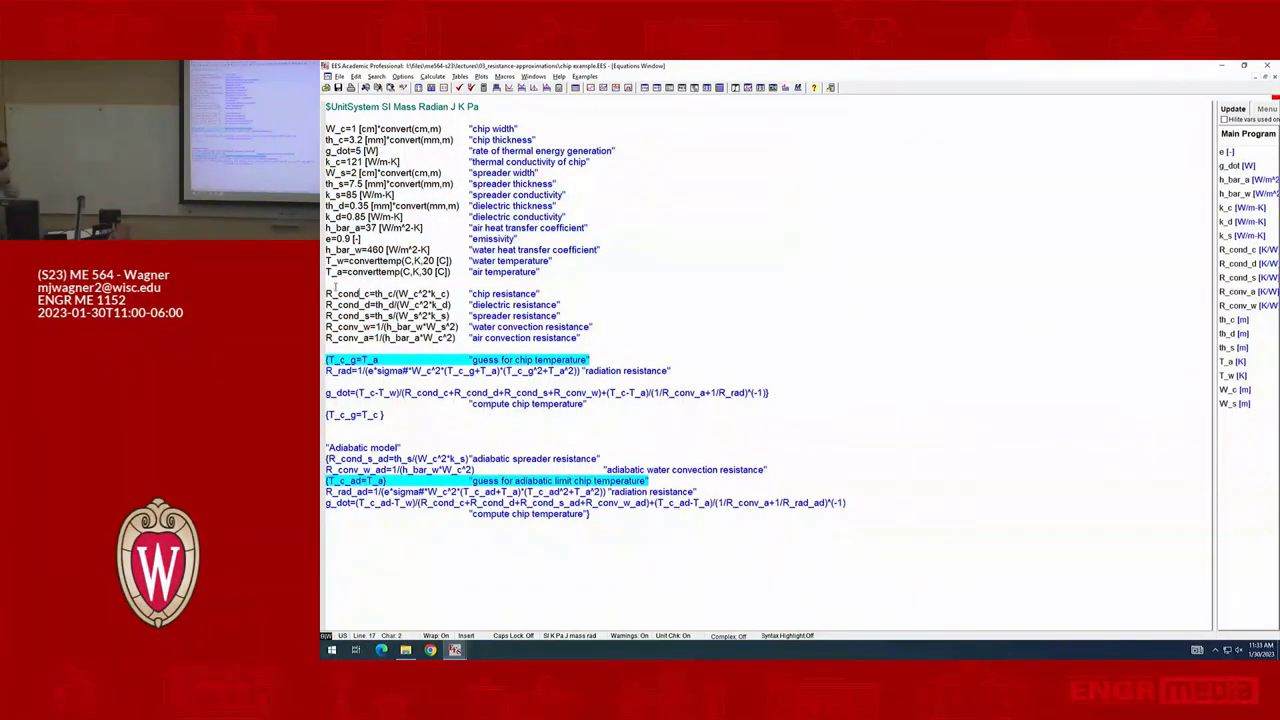
click(327, 297)
drag(327, 294, 341, 341)
click(341, 338)
click(410, 304)
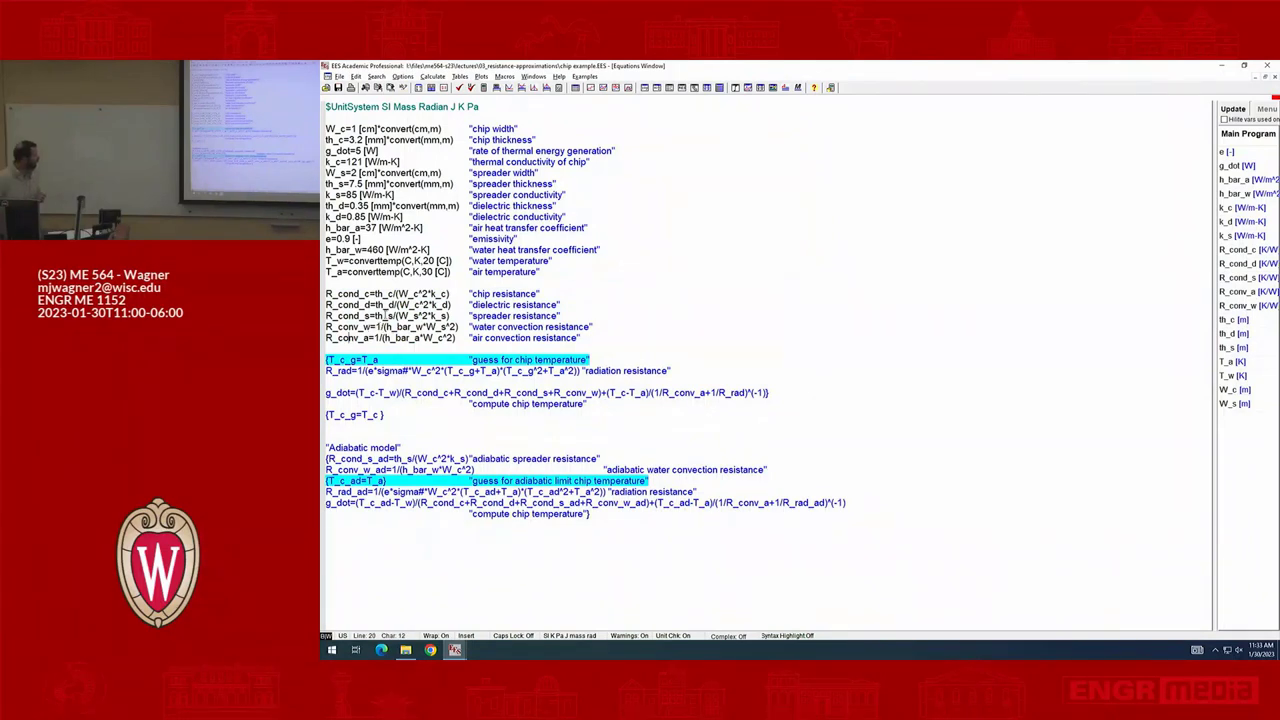
click(424, 343)
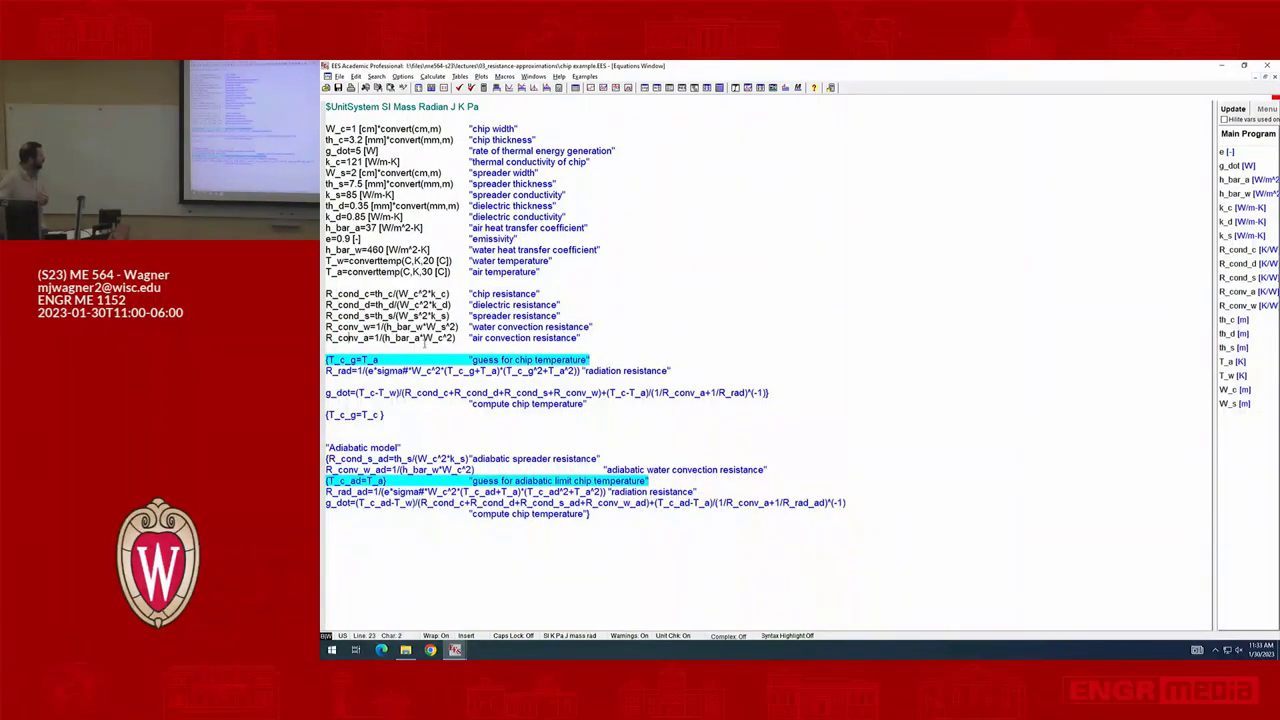
click(337, 339)
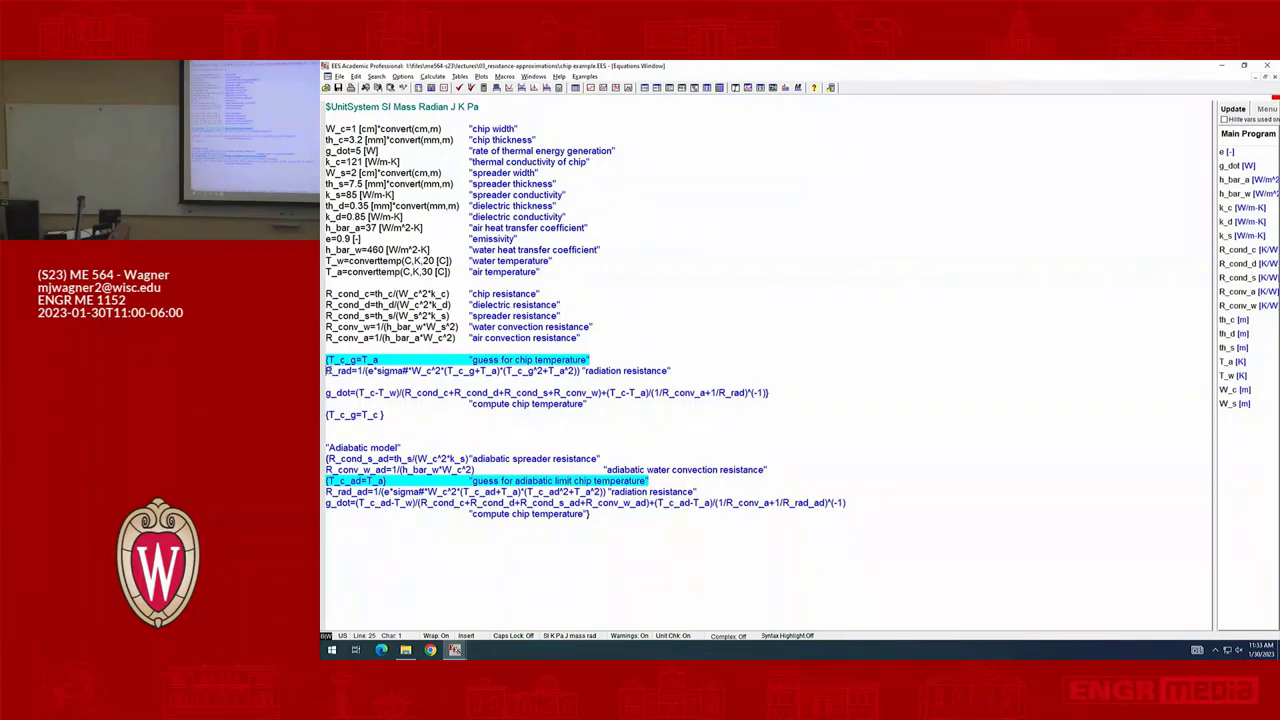
drag(326, 371, 402, 371)
click(366, 371)
- Remove the opening comment brace before T_c_g=T_a to activate the chip temperature guess and radiation resistance equation
click(359, 339)
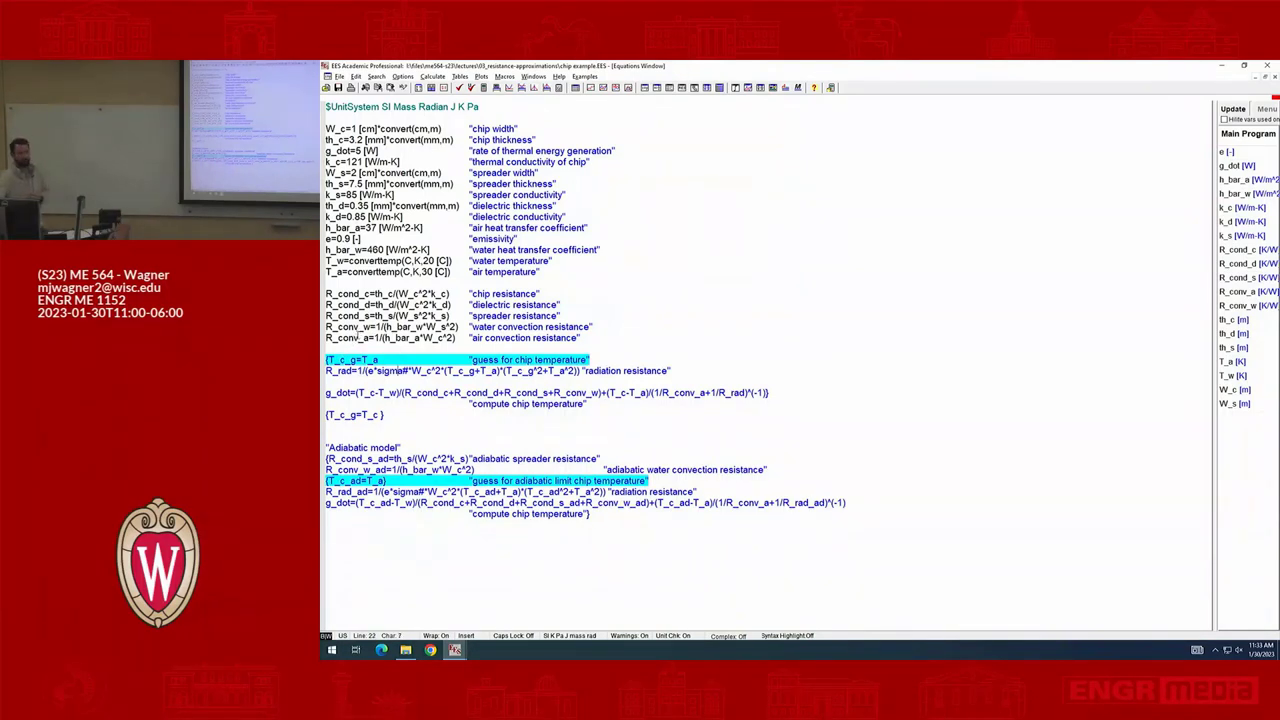
click(366, 327)
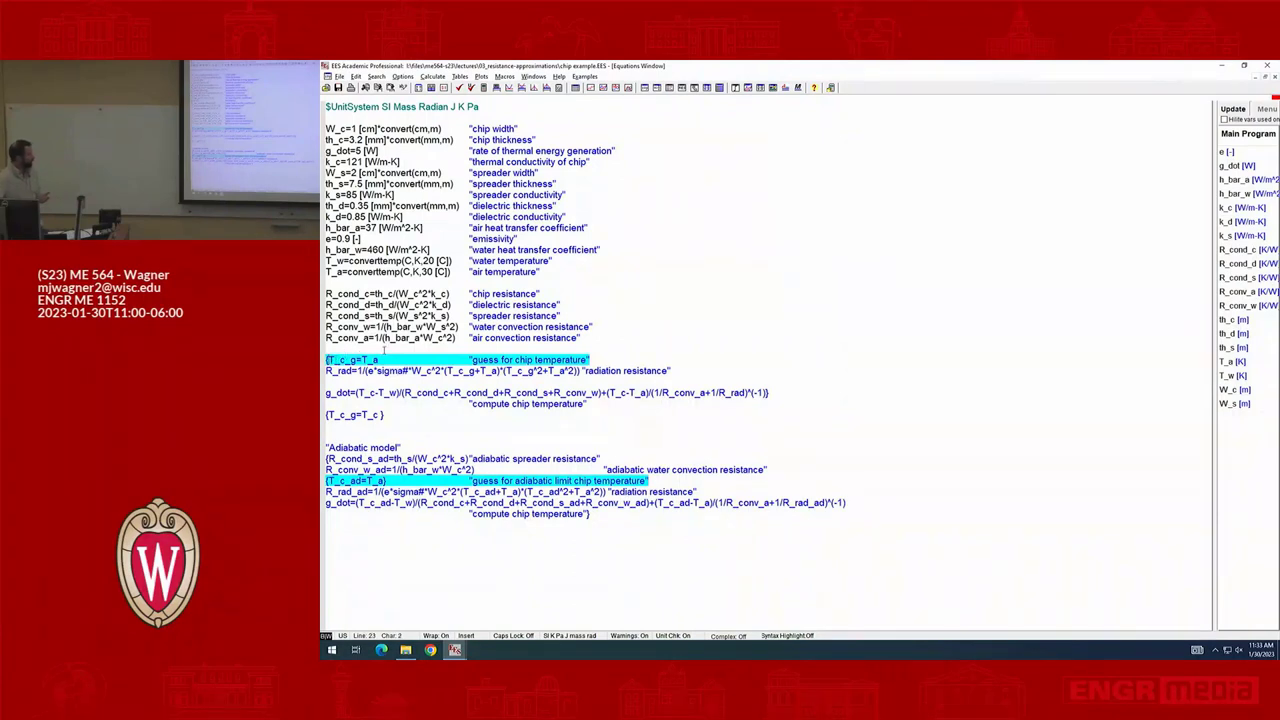
key(BackSpace)
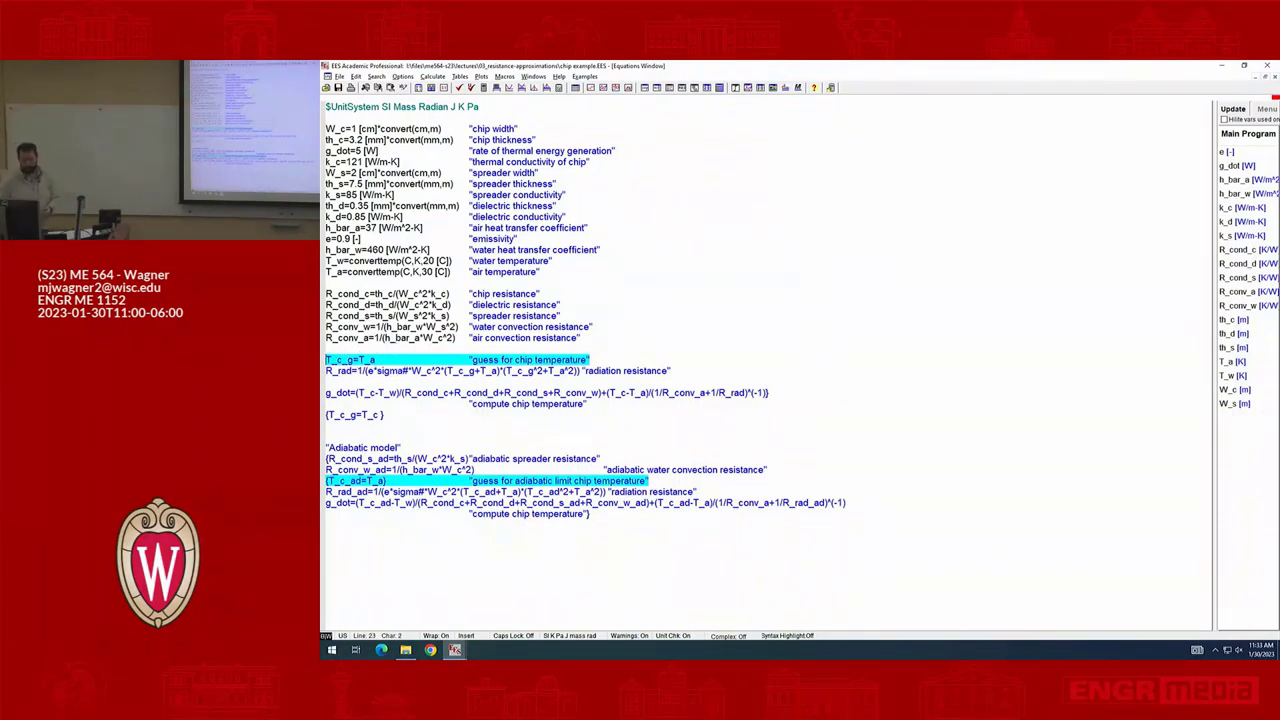
- Insert an opening comment brace before the g_dot energy balance of the chip so that equation stays commented out
click(401, 340)
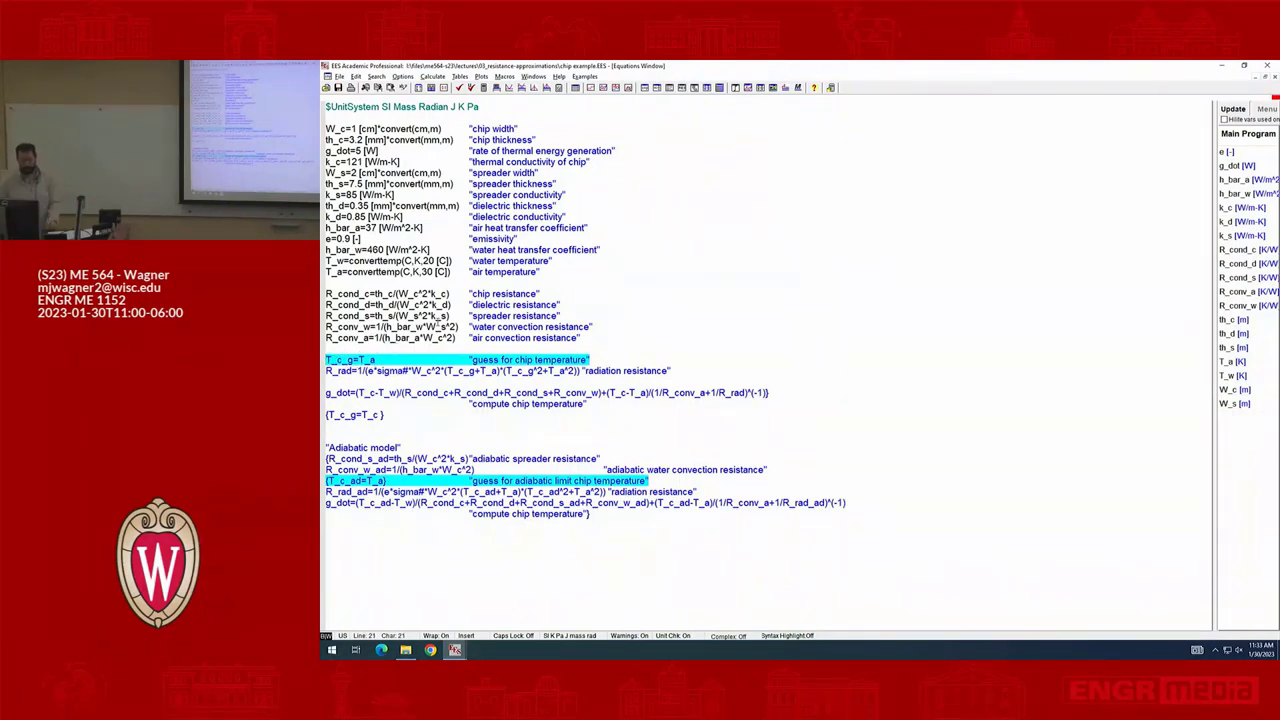
click(370, 372)
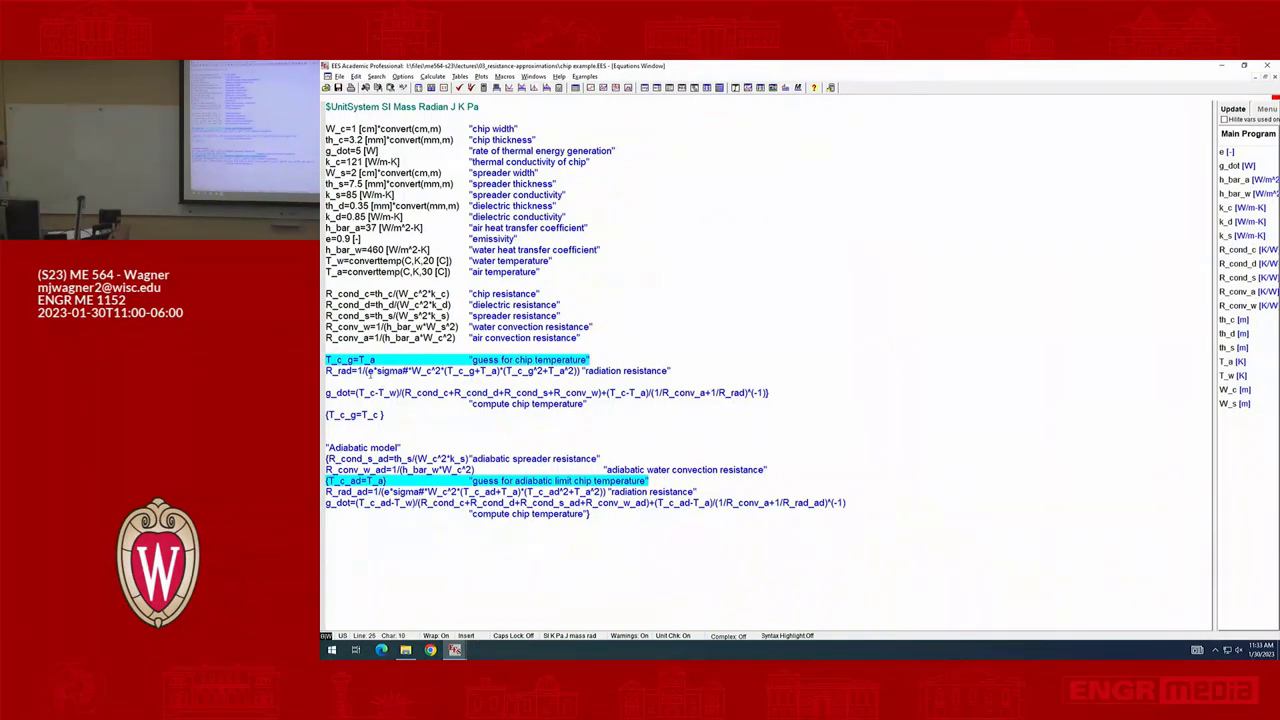
click(362, 360)
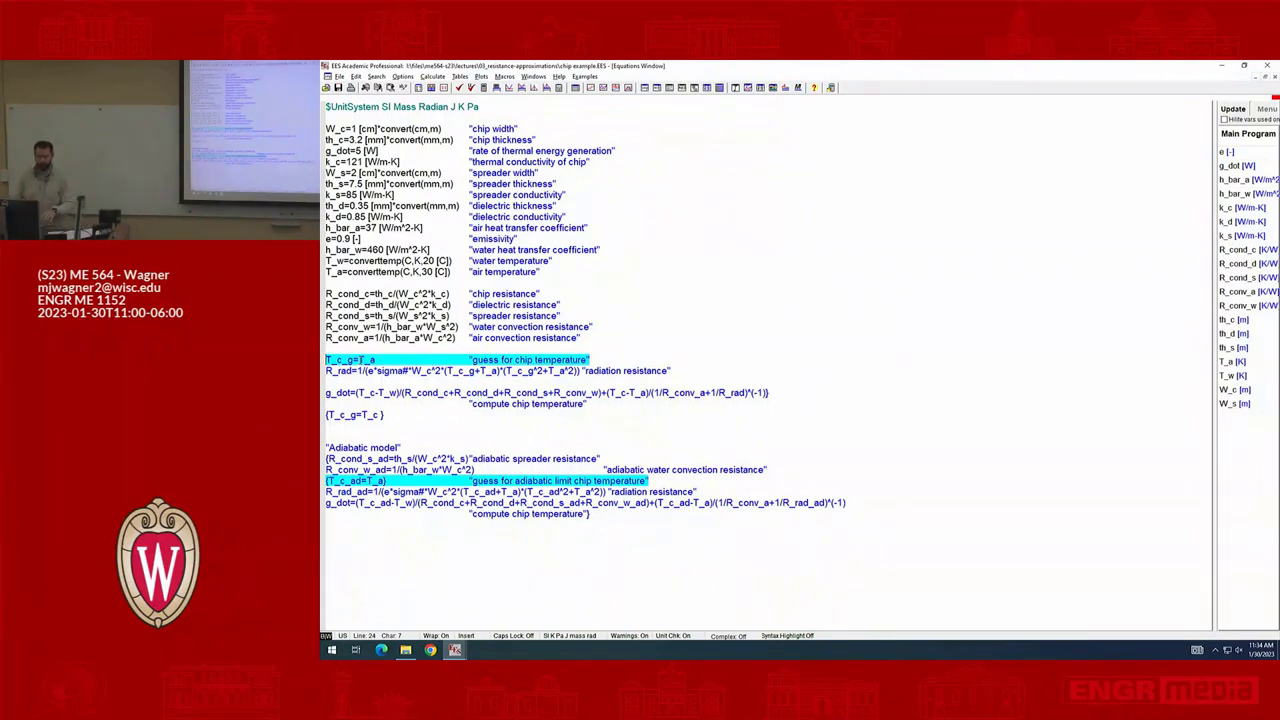
click(389, 393)
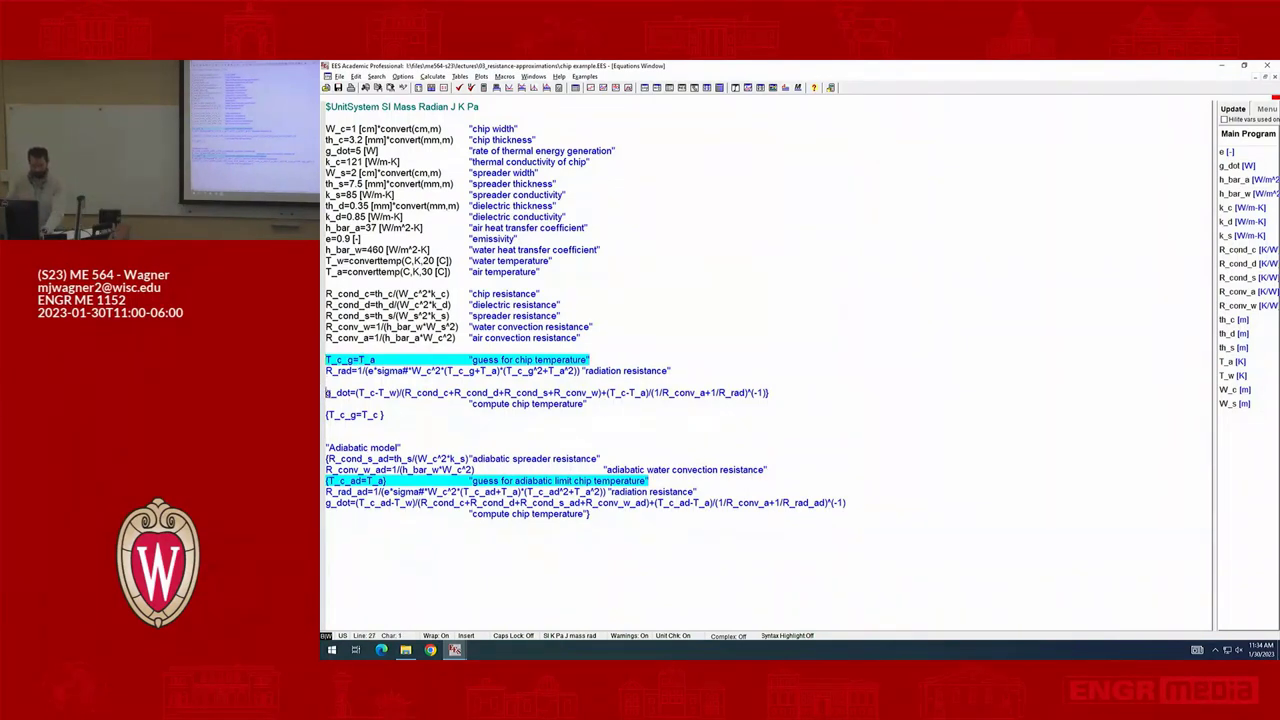
text({)
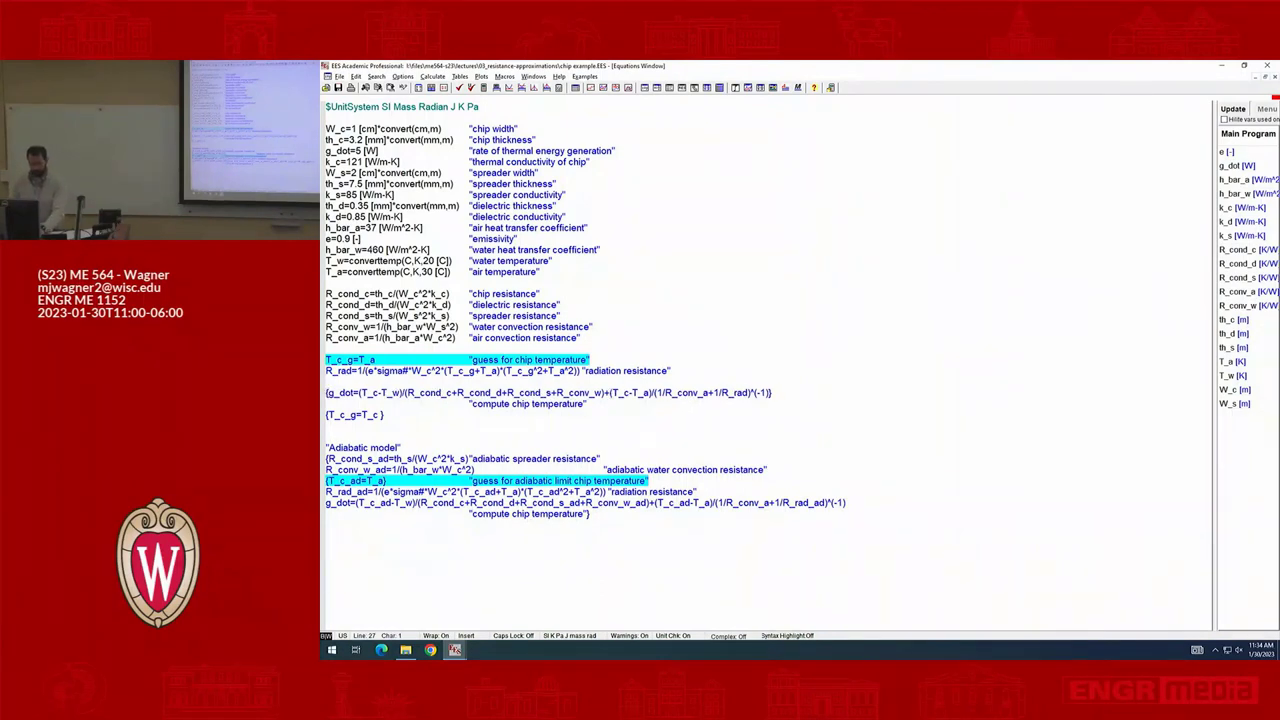
- Check the equations for syntax errors, solve the model, view the resistances in the solution, and return to the equations
key(ctrl+k)
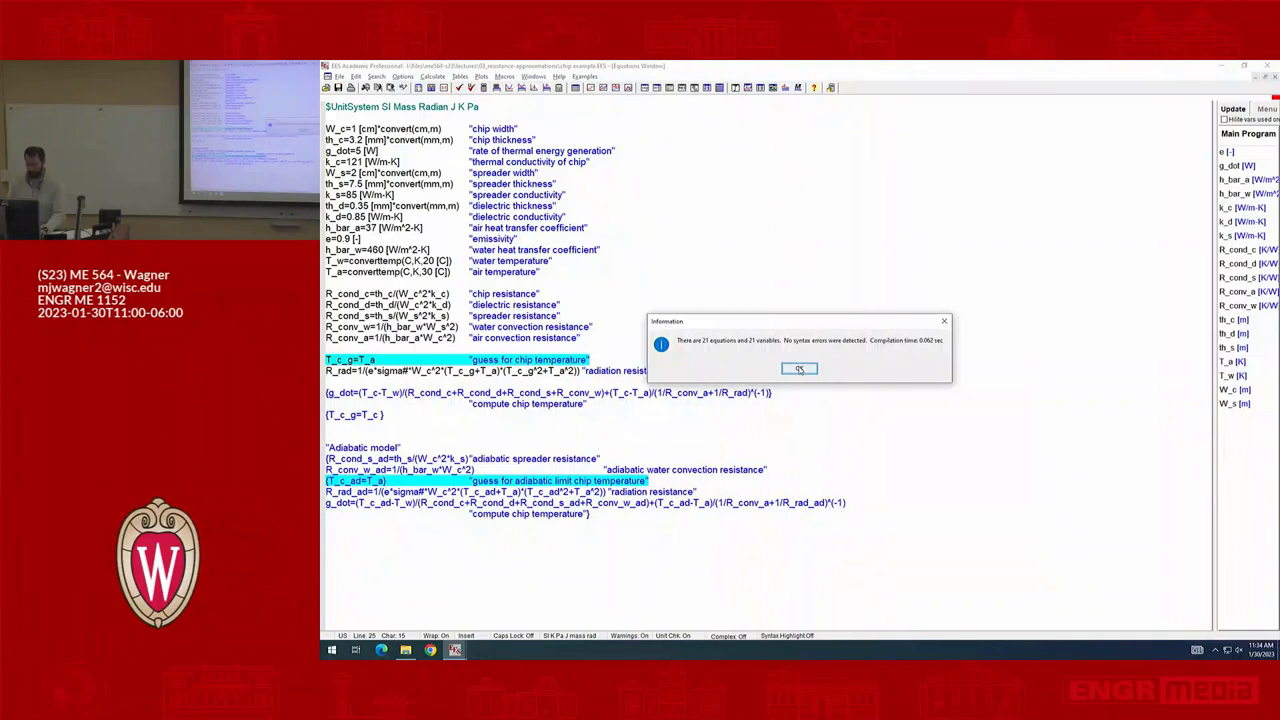
click(799, 370)
key(F2)
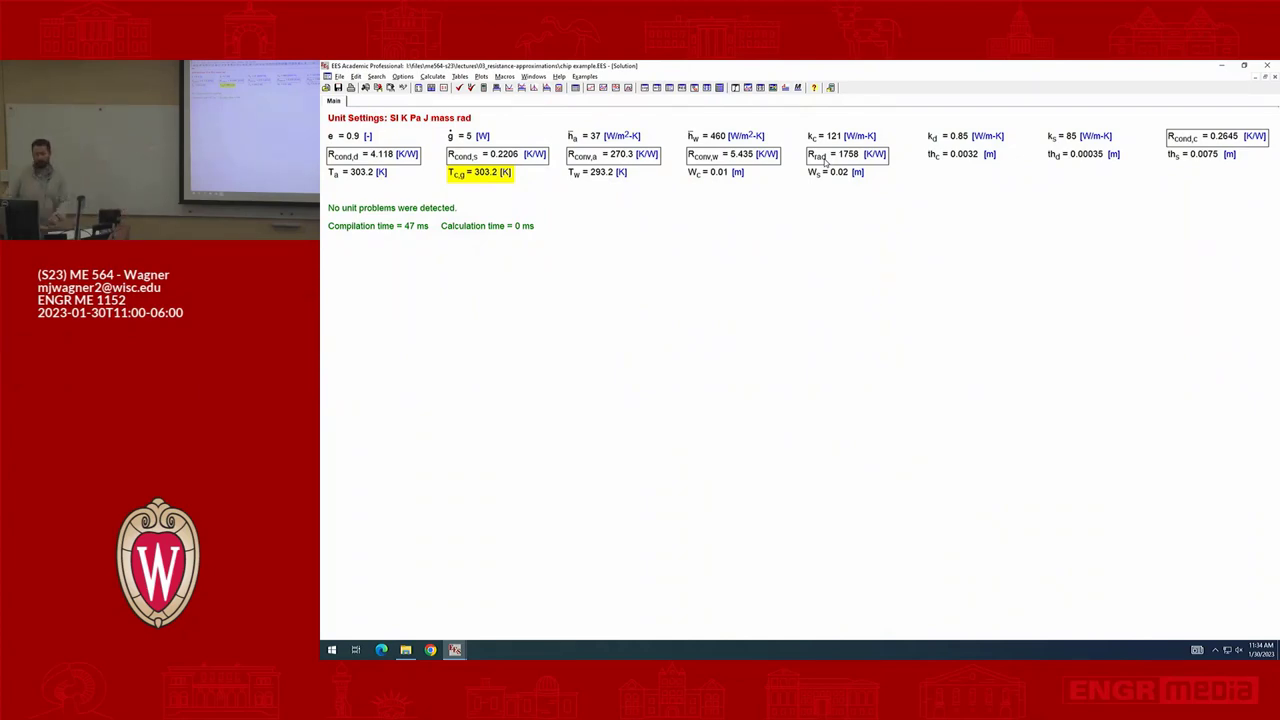
key(ctrl+e)
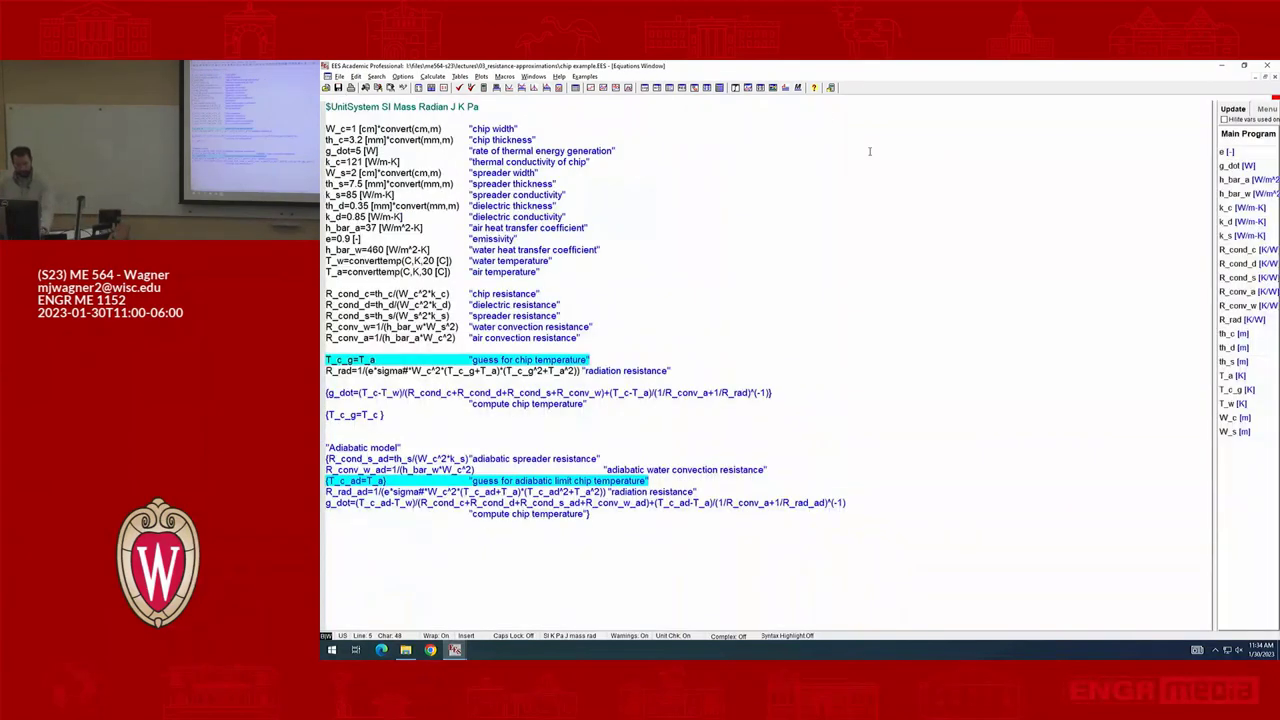
- Uncomment the g_dot energy balance equation that computes the chip temperature T_c
click(829, 215)
click(327, 374)
click(393, 370)
key(Down)
key(Down)
key(Home)
key(shift+End)
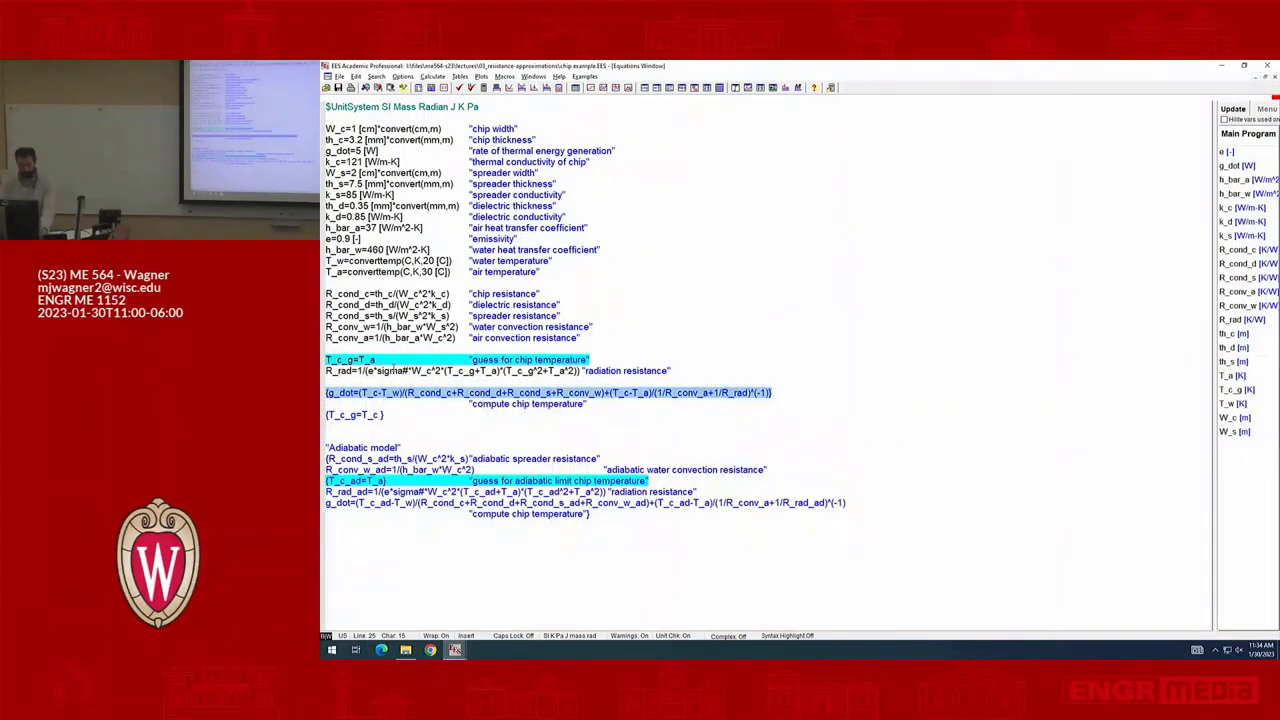
key(ctrl+shift+c)
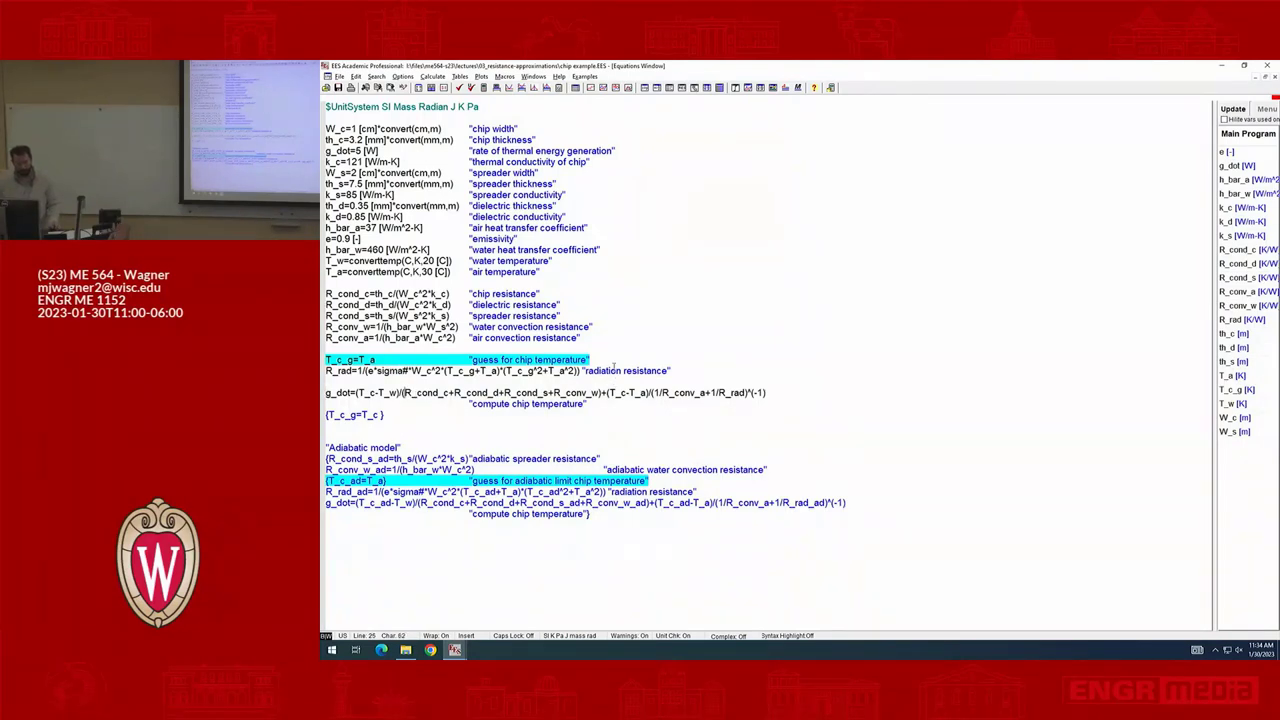
key(Up)
key(Up)
key(Up)
key(Up)
key(Up)
key(Up)
key(Up)
key(Up)
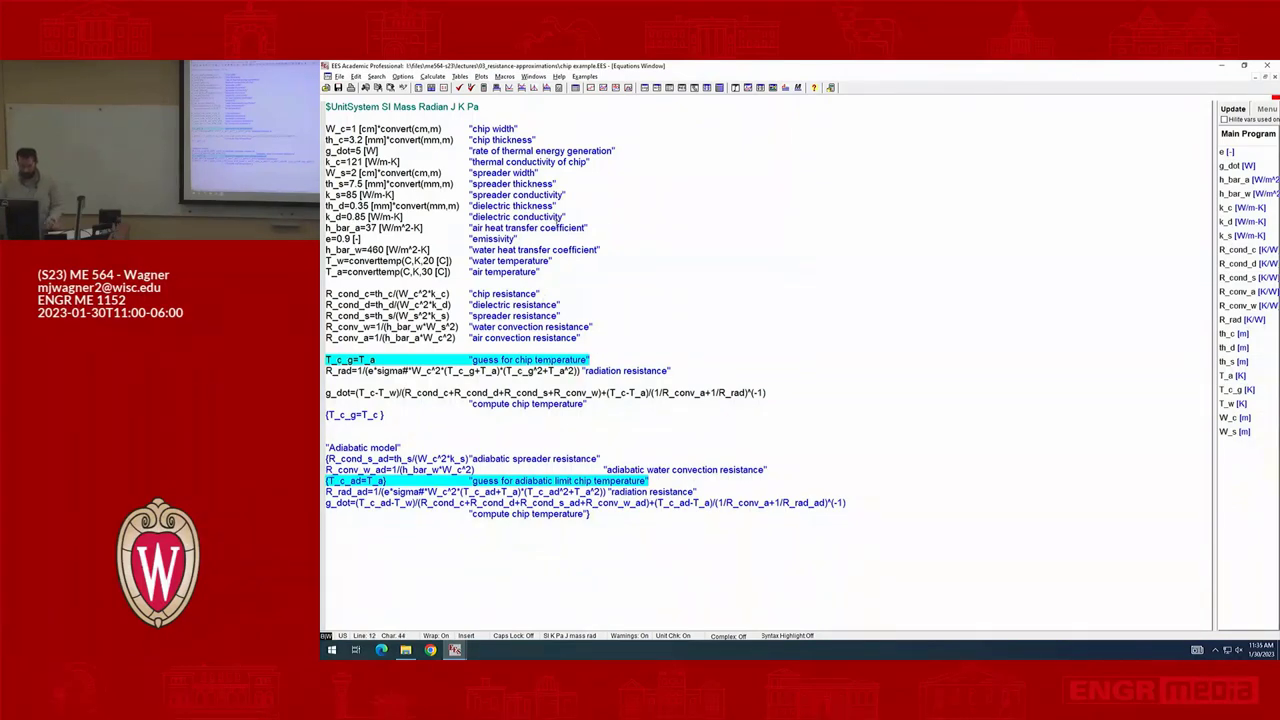
click(462, 106)
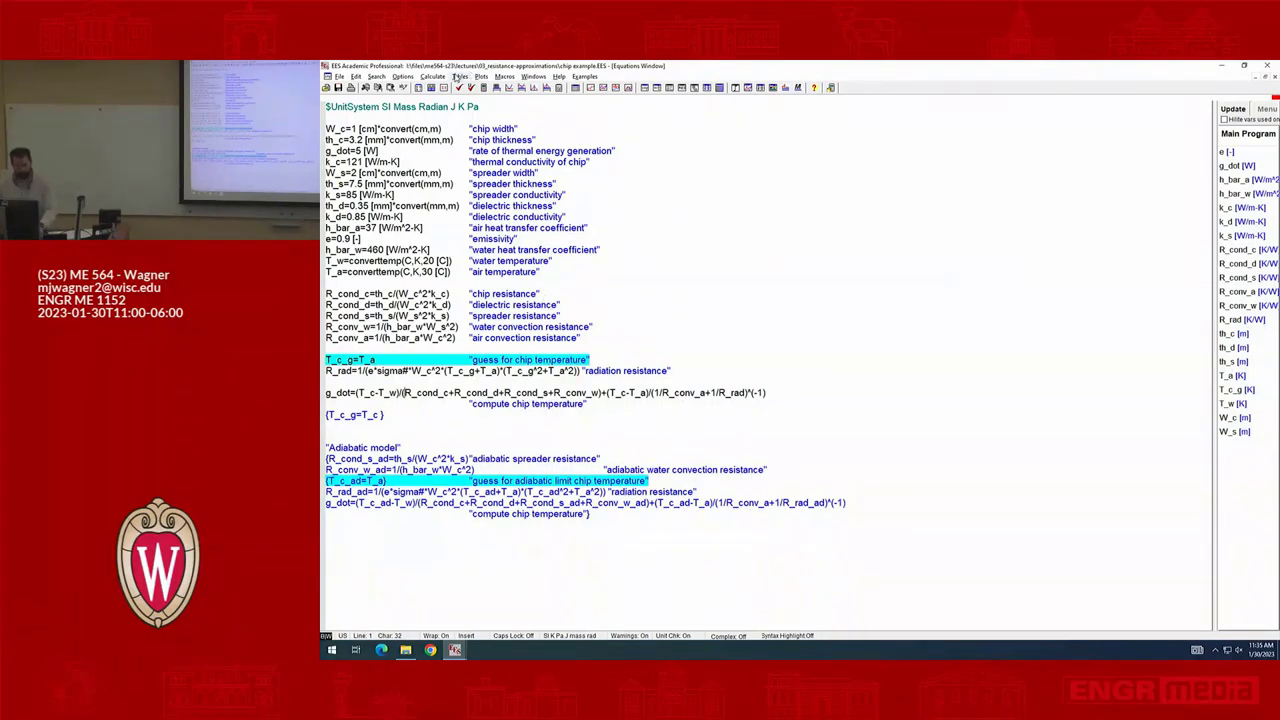
click(554, 237)
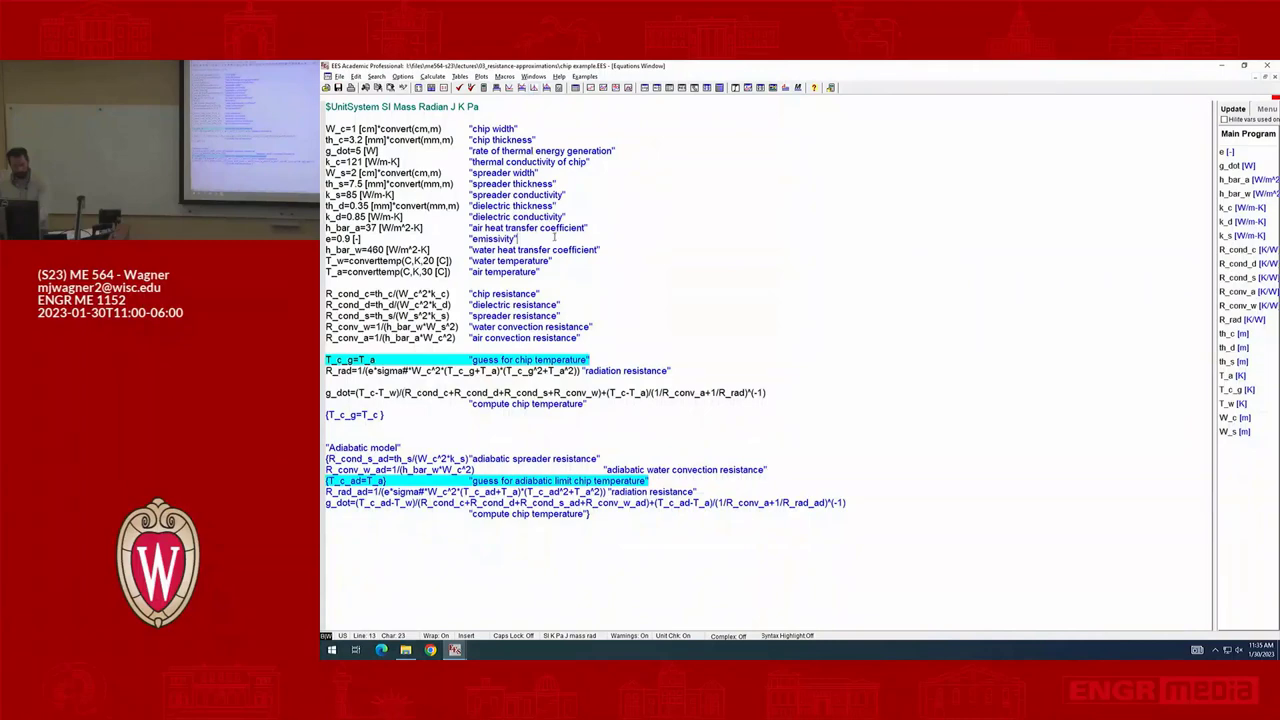
- Display the formatted equations, review them down to the g_dot energy balance, and return to the equation editor
key(ctrl+f)
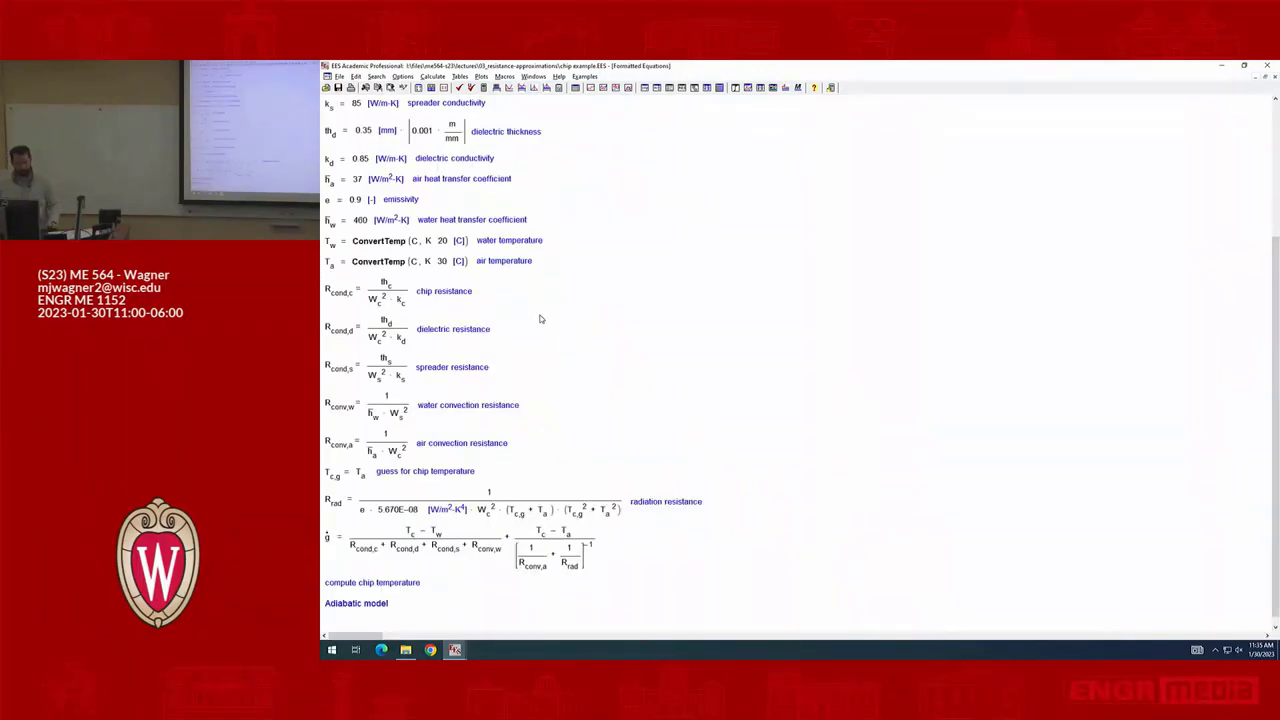
scroll(524, 317, up, 4)
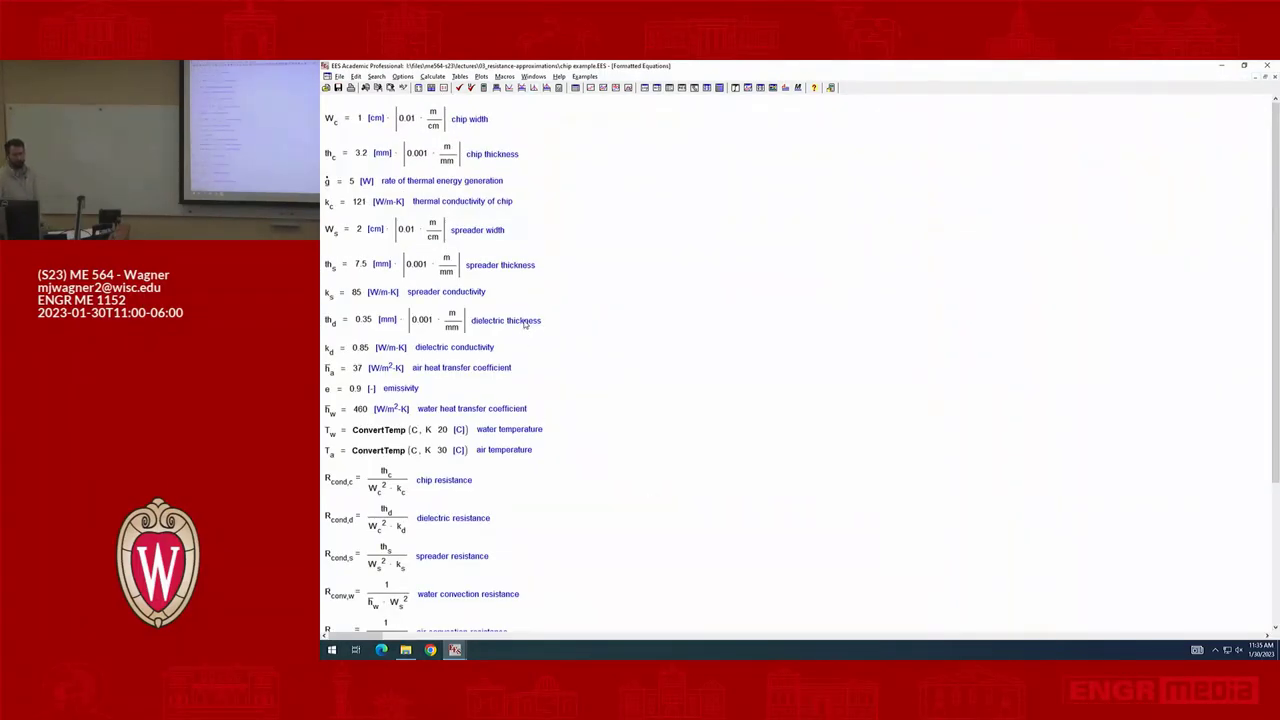
scroll(532, 320, down, 5)
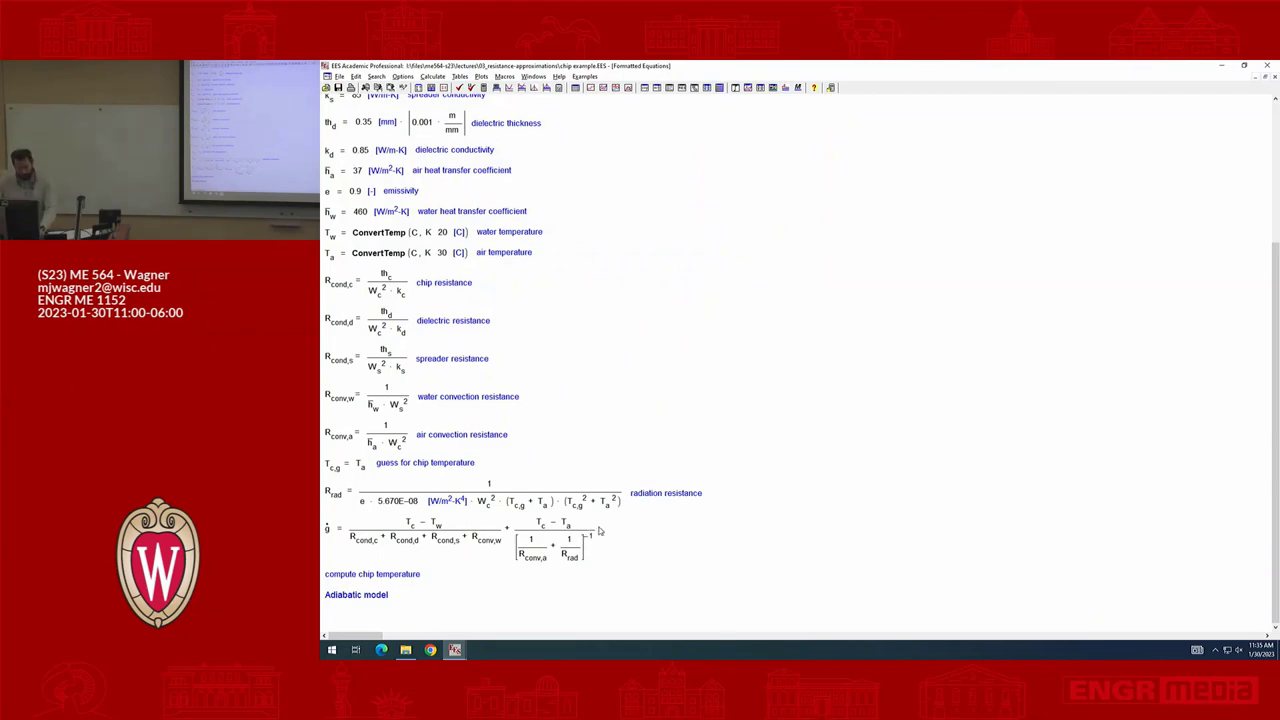
key(ctrl+e)
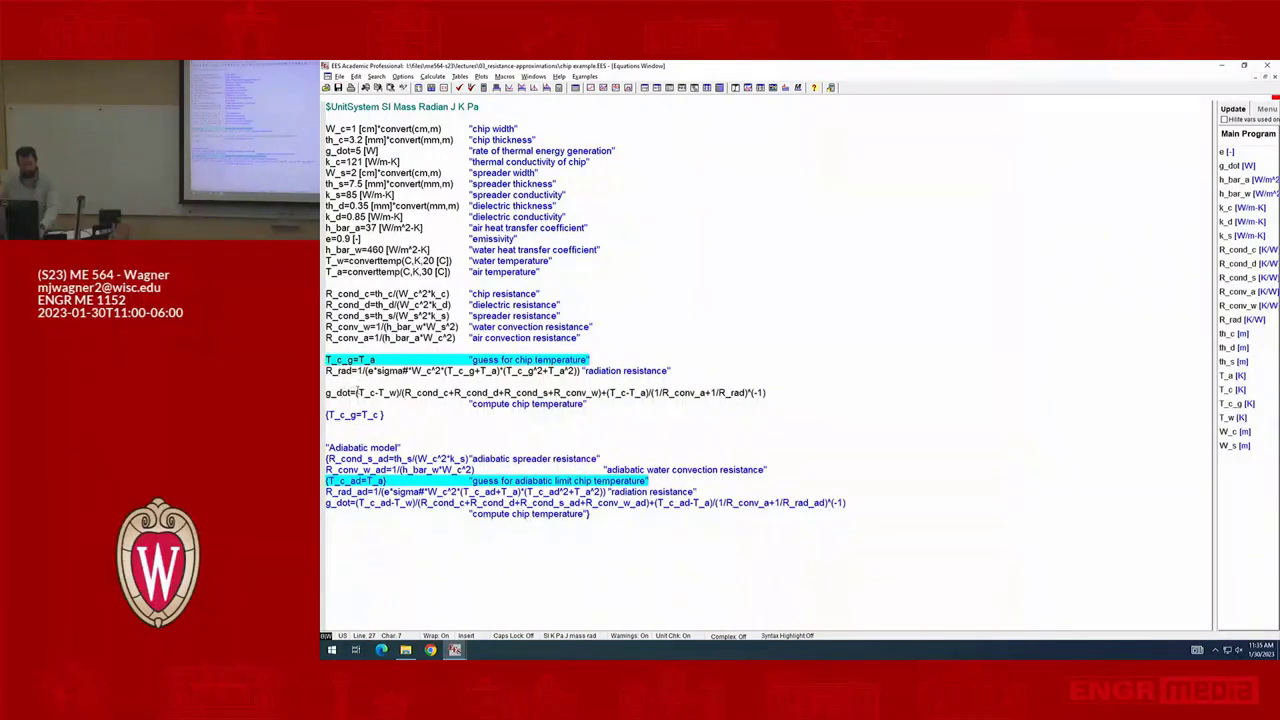
- Solve the model with the energy balance active, examine T_c and g_dot in the solution, and return to the equations
key(F2)
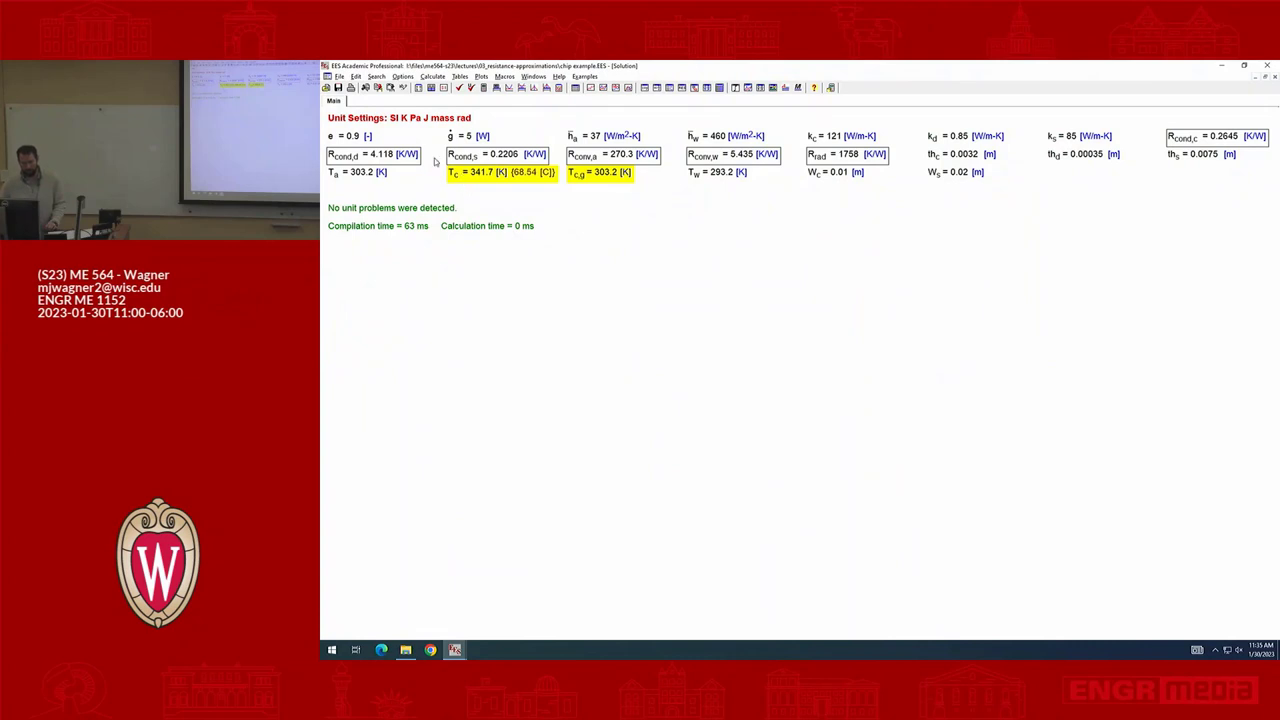
click(482, 174)
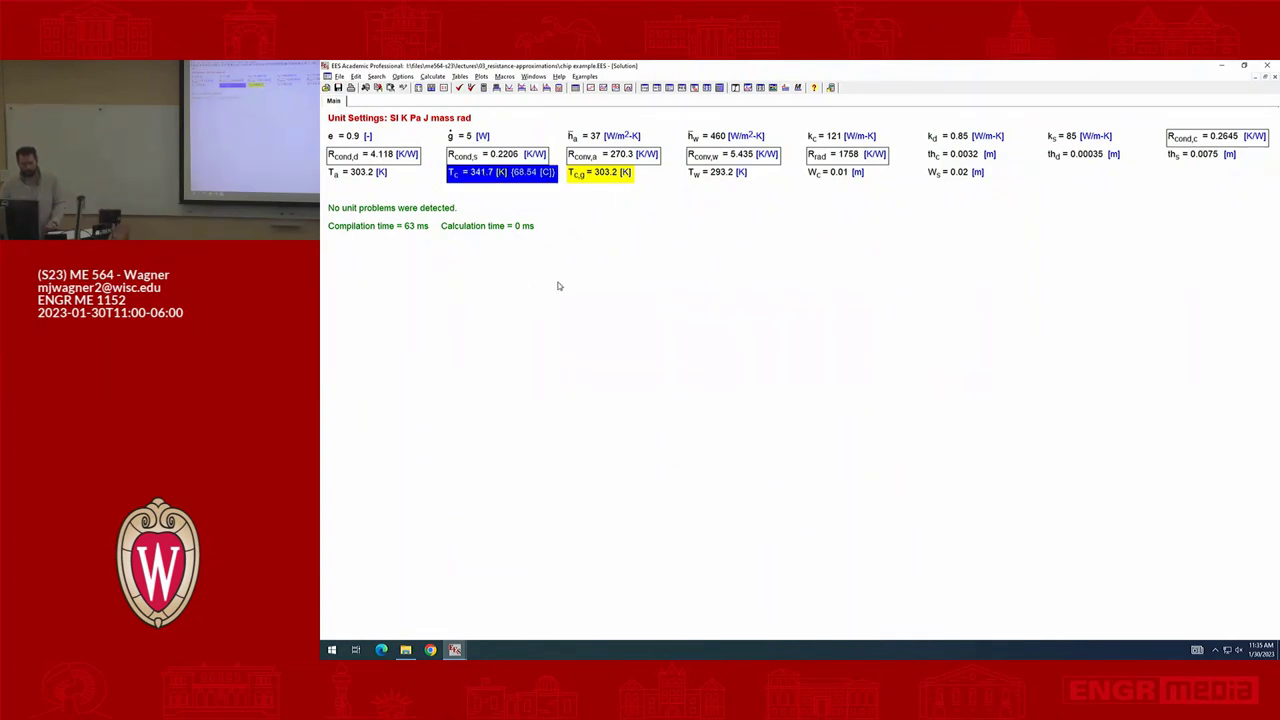
click(559, 286)
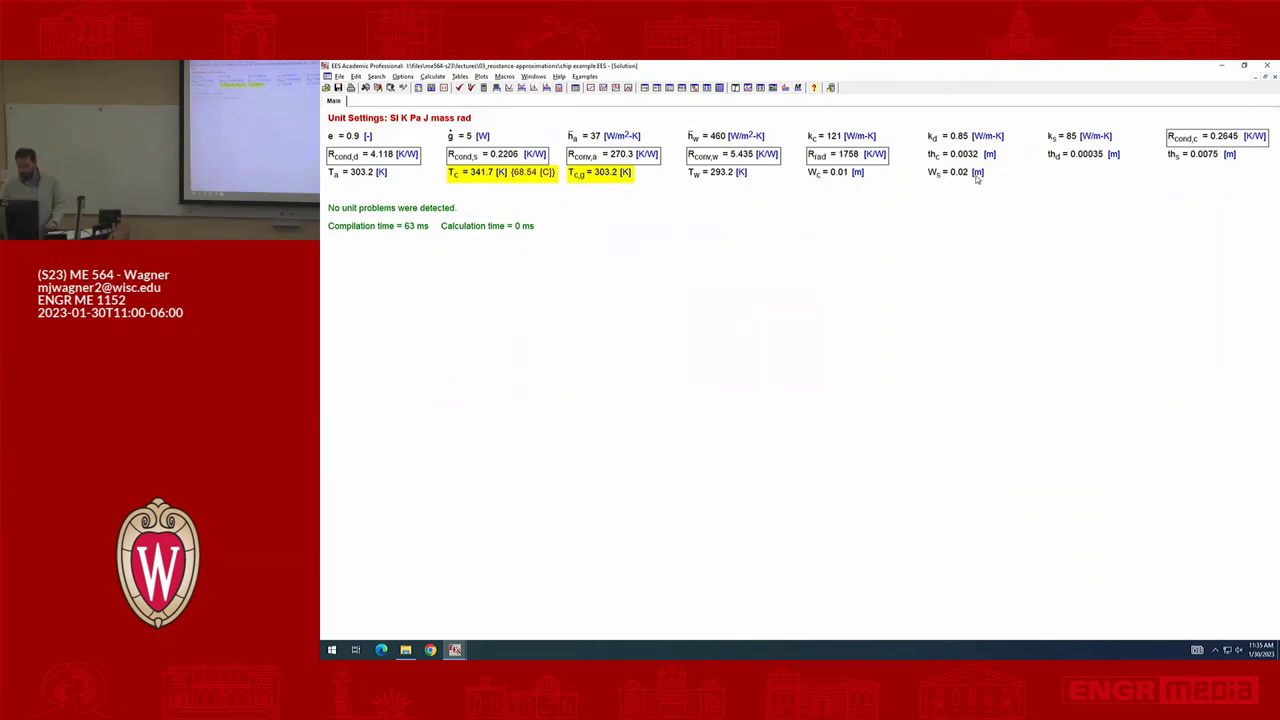
click(476, 139)
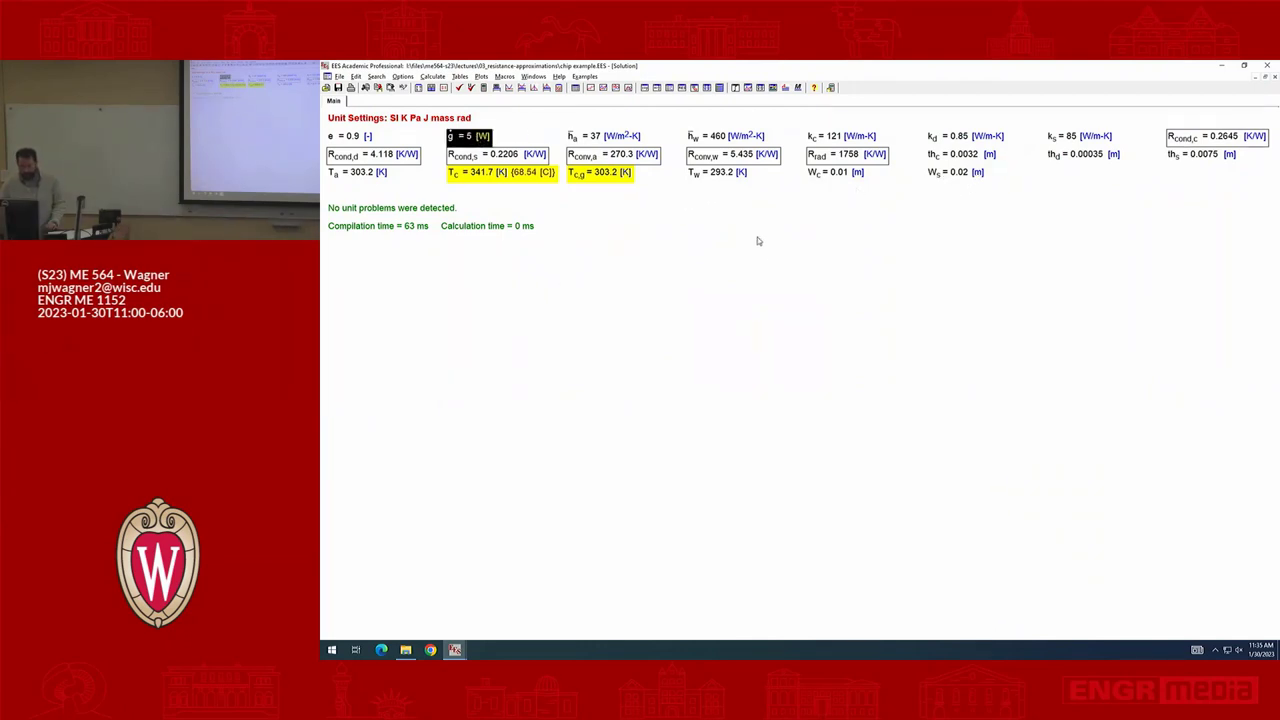
click(782, 267)
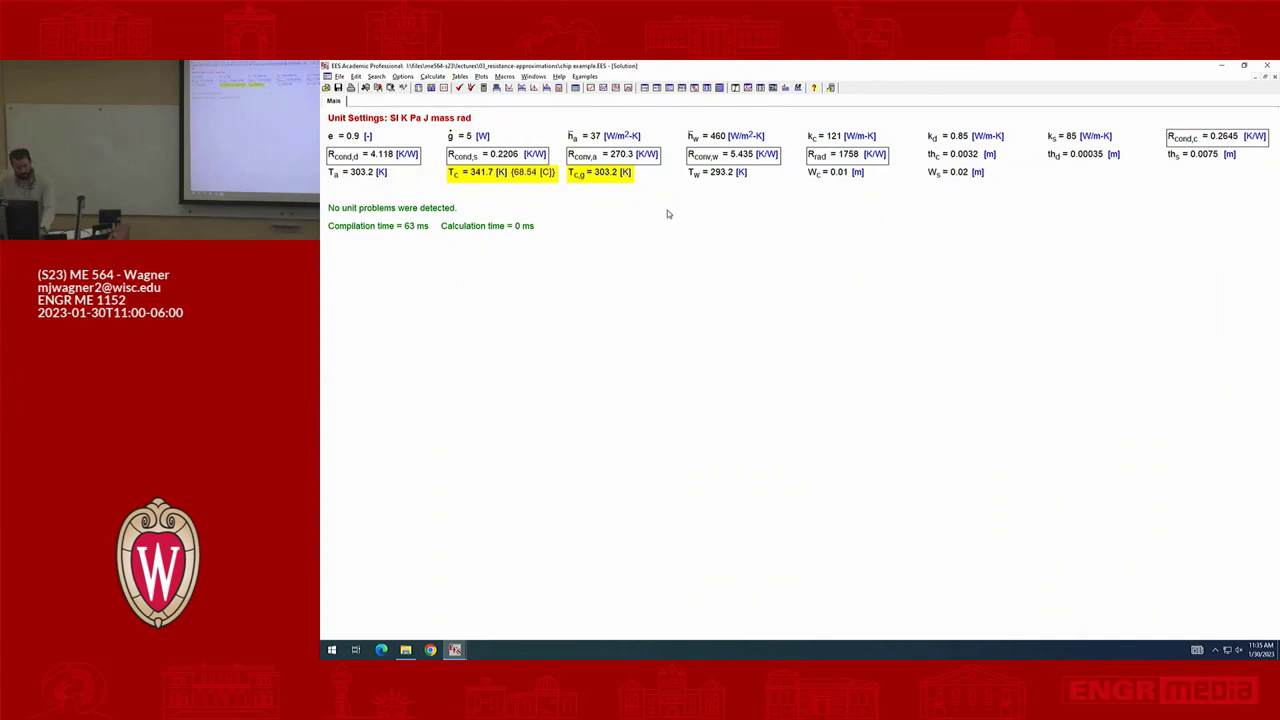
key(ctrl+e)
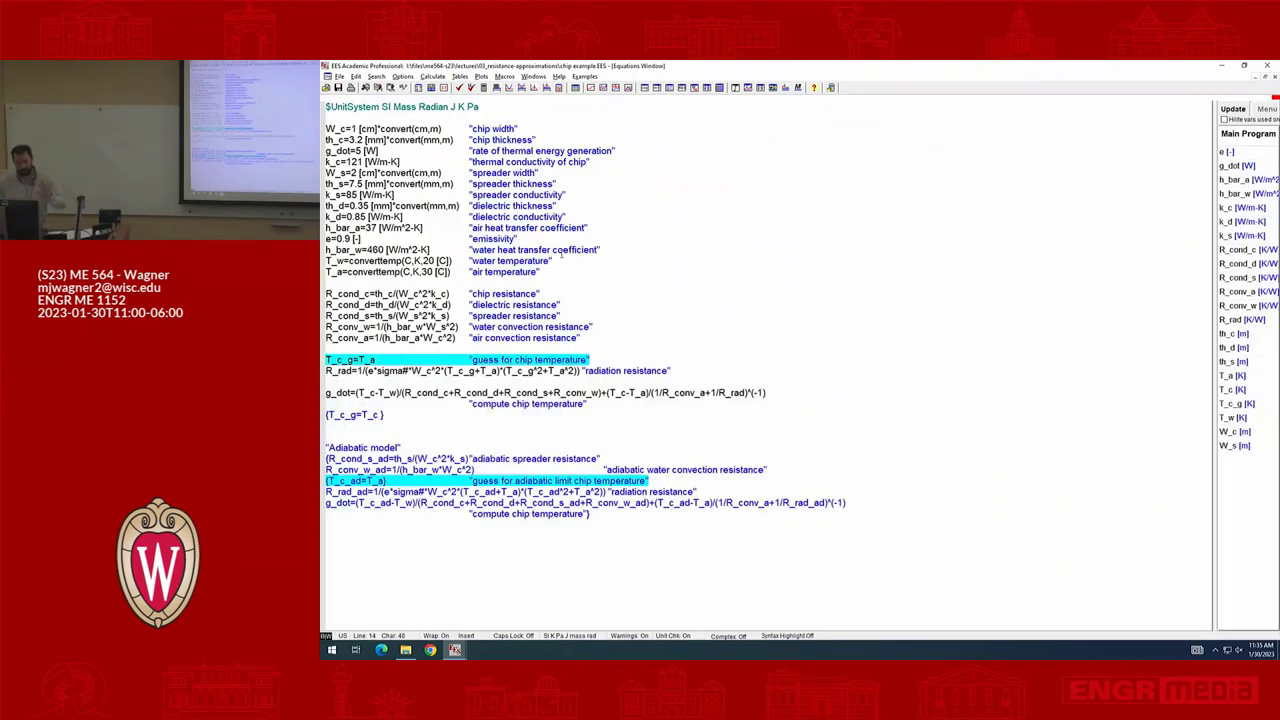
- Uncomment the T_c_g=T_c equation below the chip's energy balance
click(483, 405)
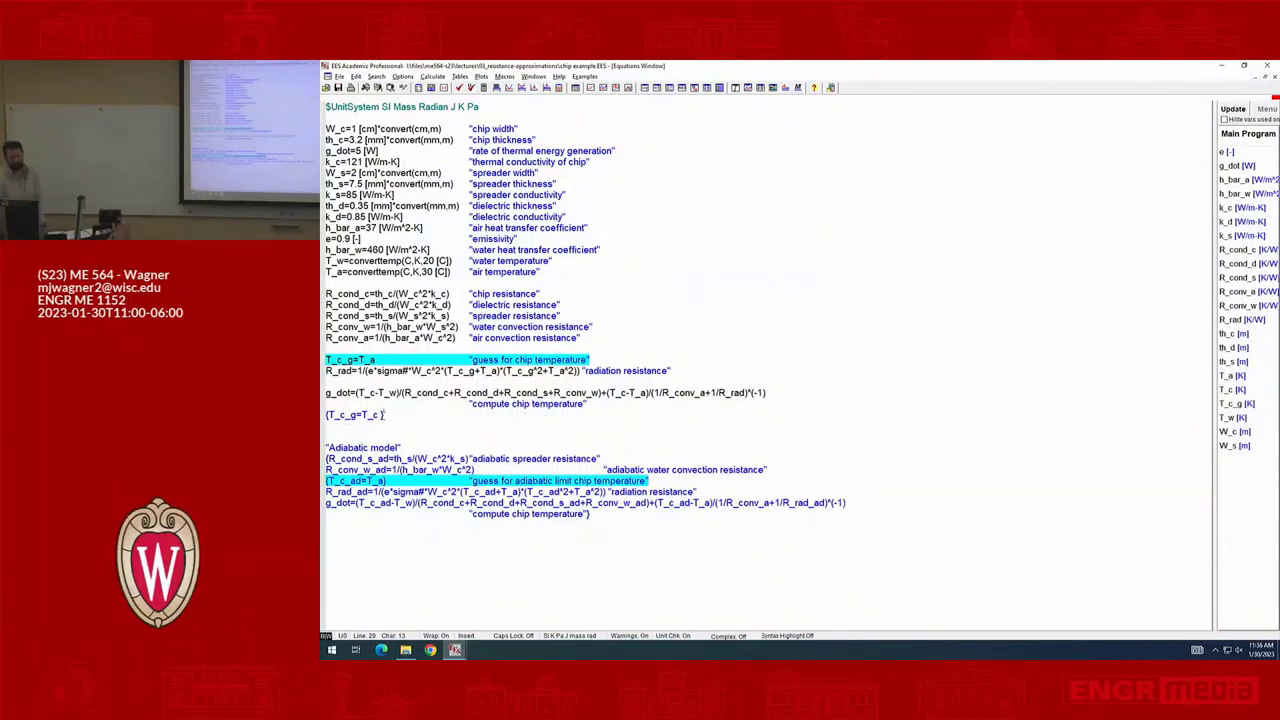
drag(384, 414, 325, 415)
right_click(358, 413)
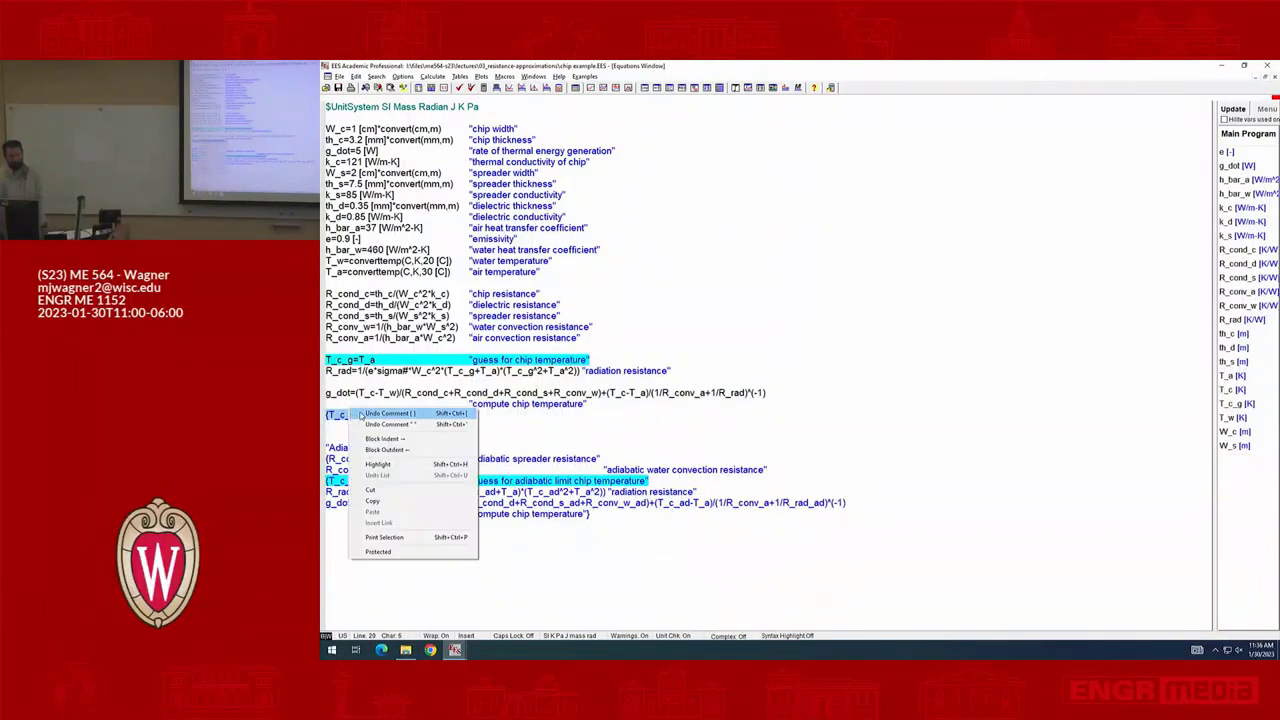
click(369, 414)
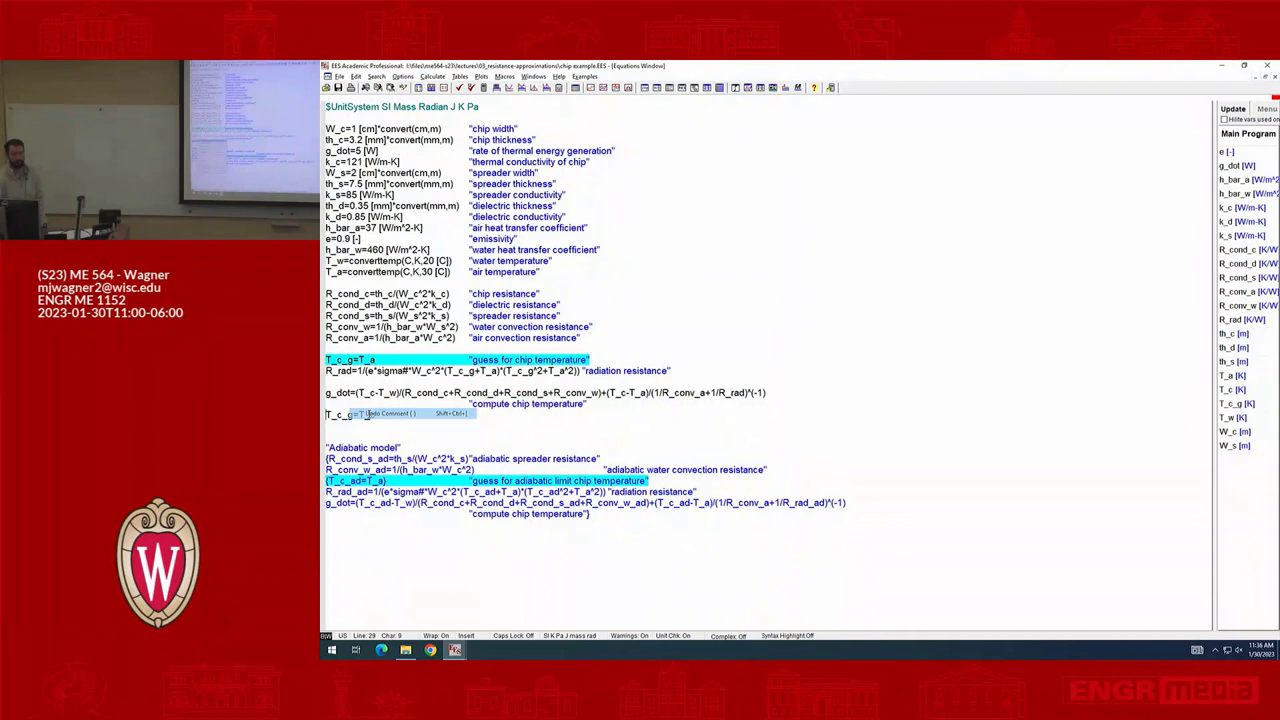
- Comment out the highlighted T_c_g=T_a guess for the chip temperature above the radiation resistance equation
triple_click(344, 359)
right_click(344, 359)
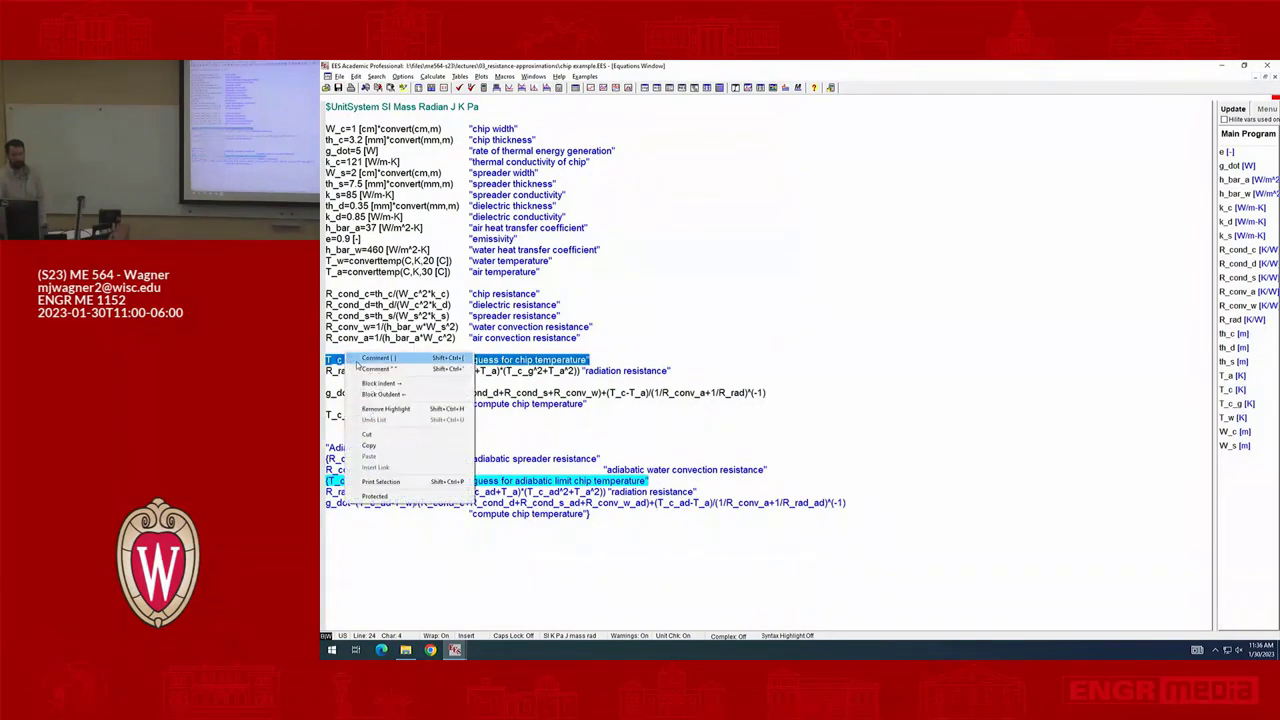
click(385, 355)
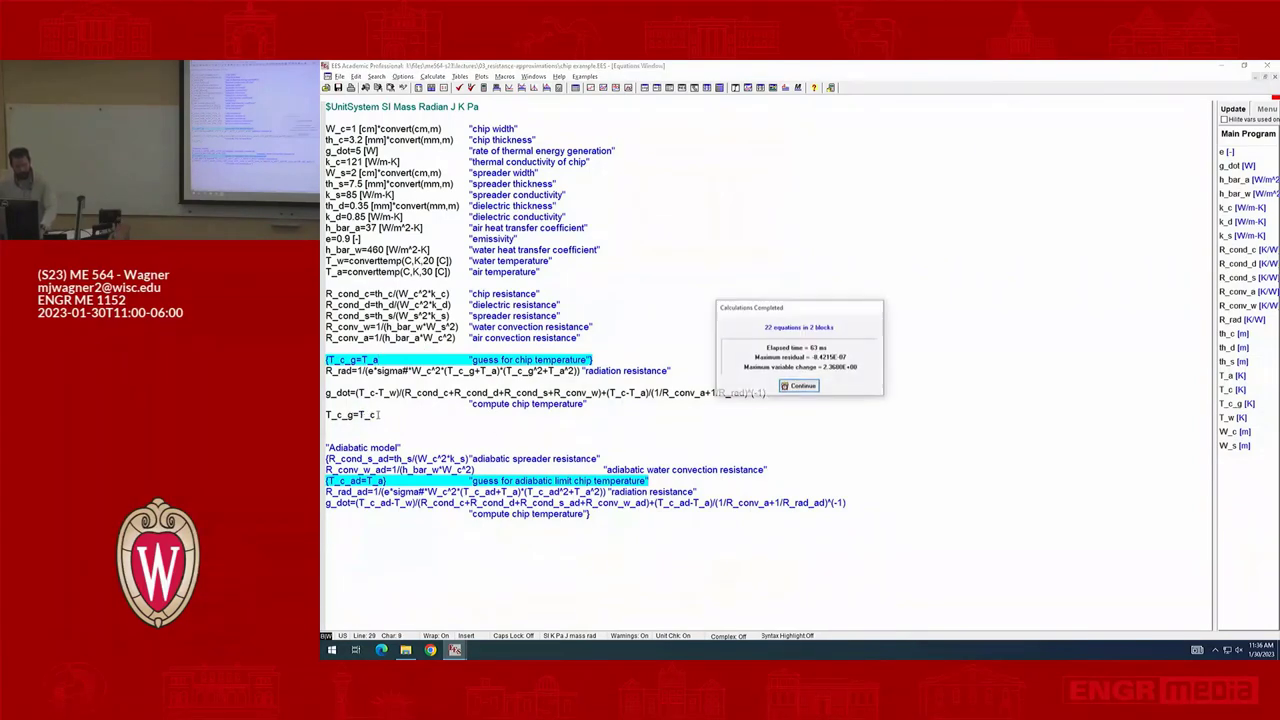
- Solve the model with T_c_g tied to T_c, compare T_c and T_c_g in the solution, and return to the equations
click(810, 388)
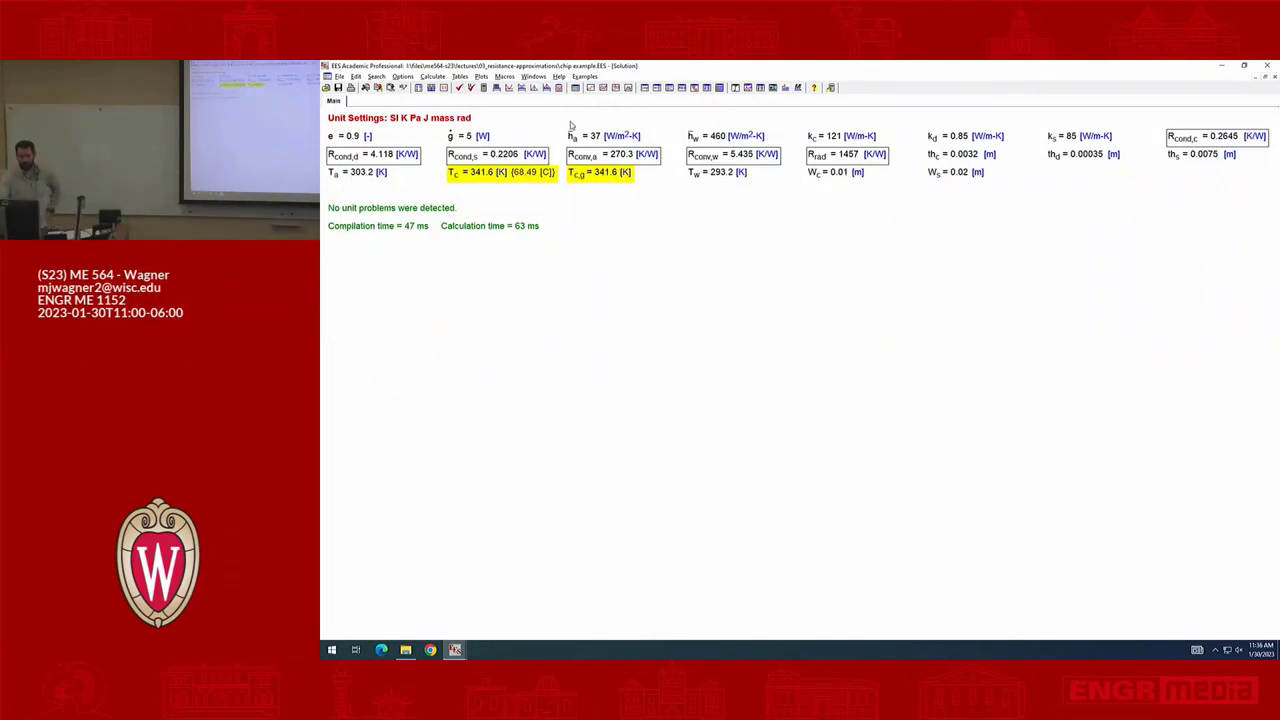
click(607, 178)
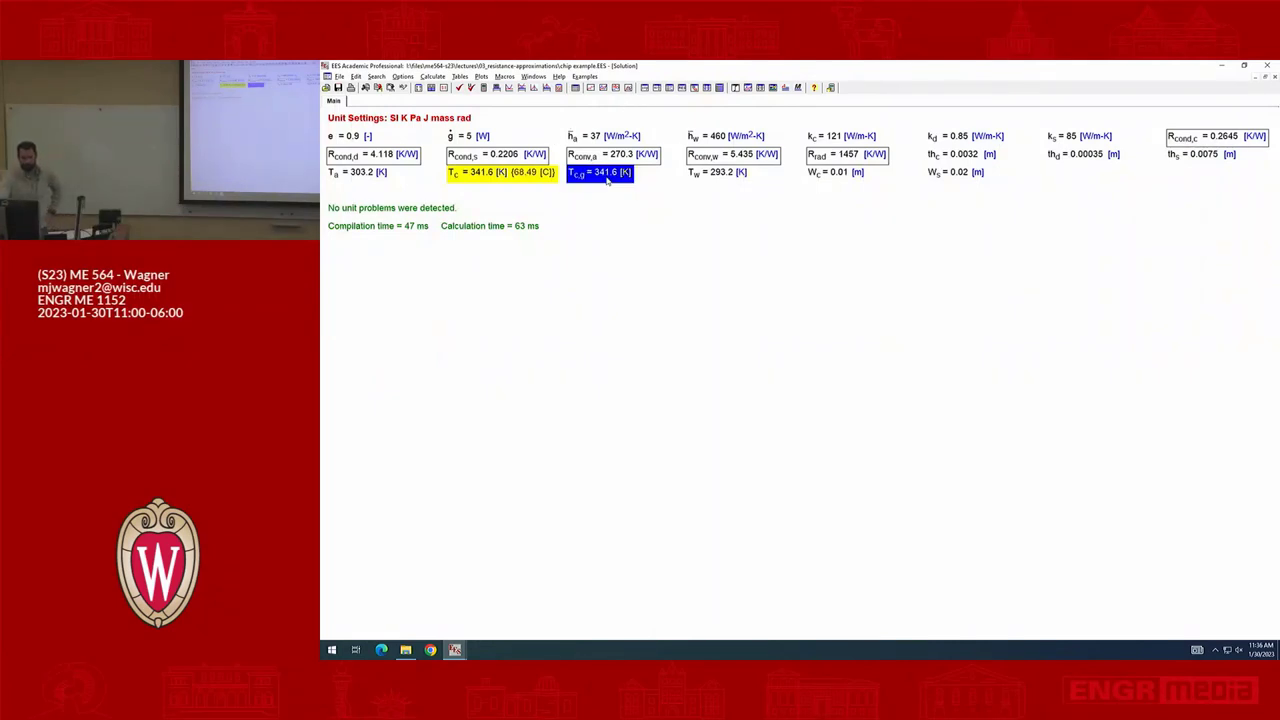
click(510, 175)
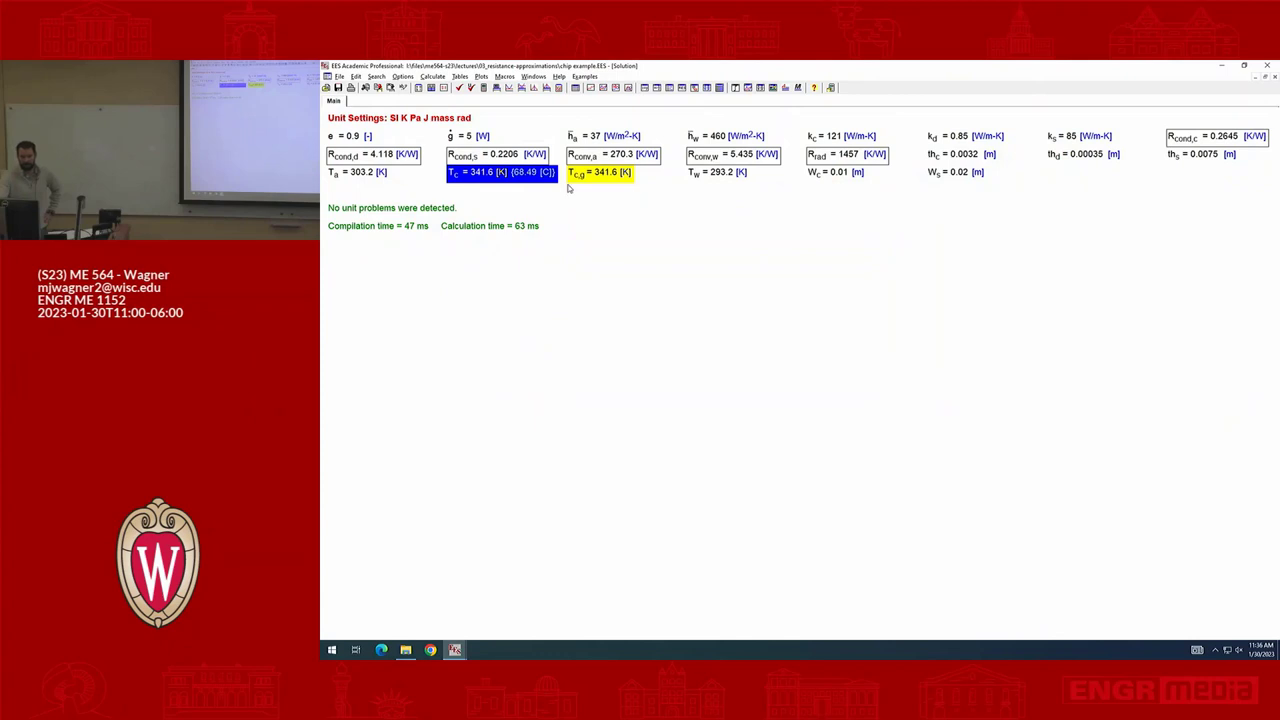
click(531, 186)
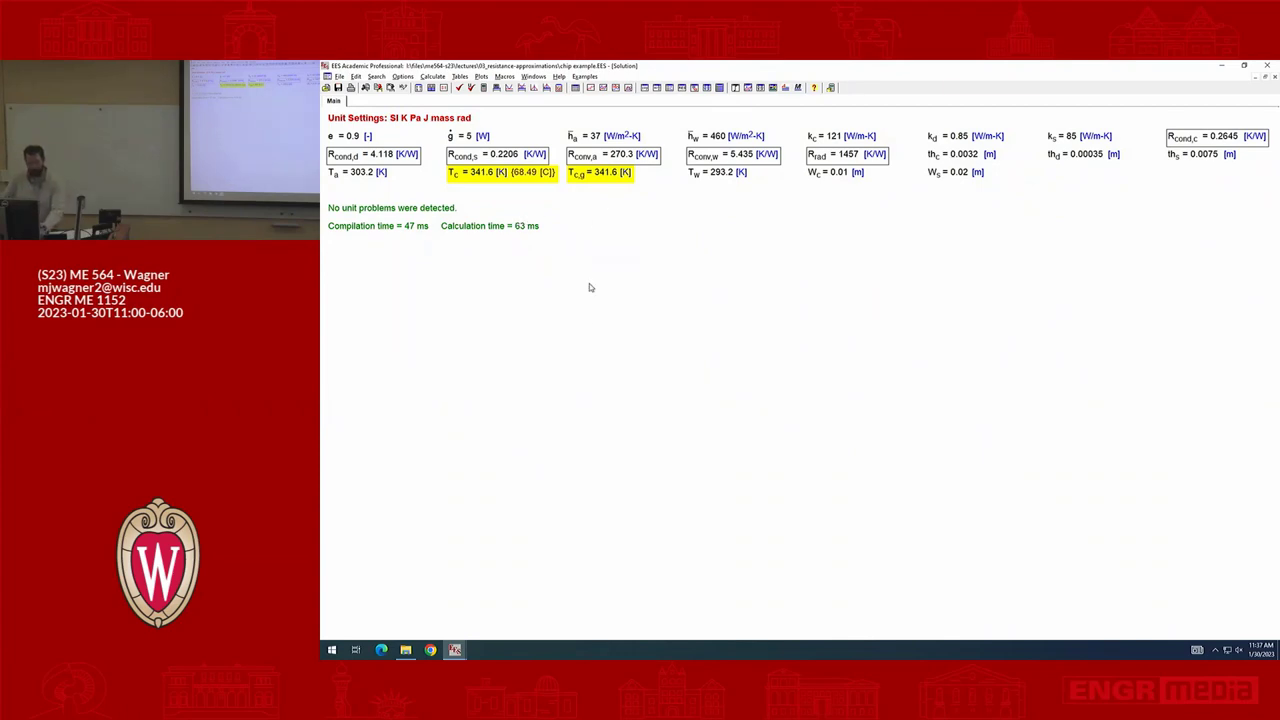
key(ctrl+e)
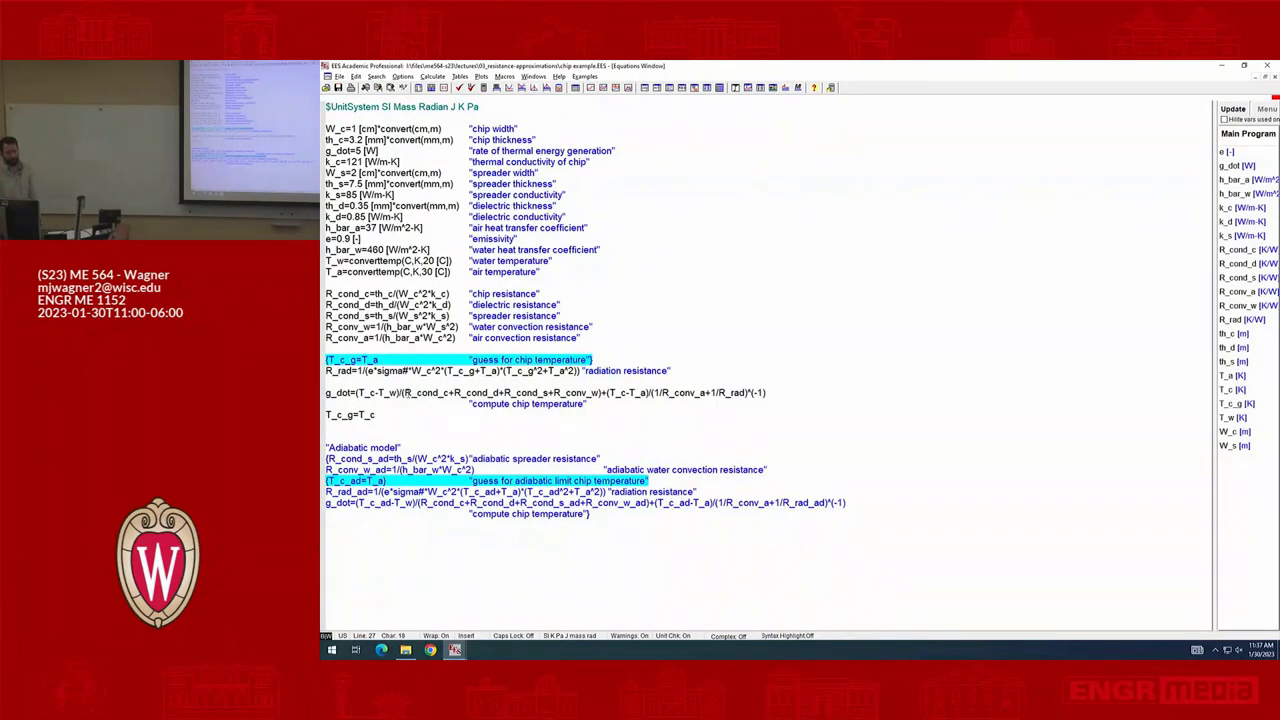
- Review the block of known inputs and resistance equations from the unit system line down to the air convection resistance R_conv_a
click(383, 338)
key(Left)
key(Left)
key(Left)
key(Left)
key(Left)
key(Left)
key(Left)
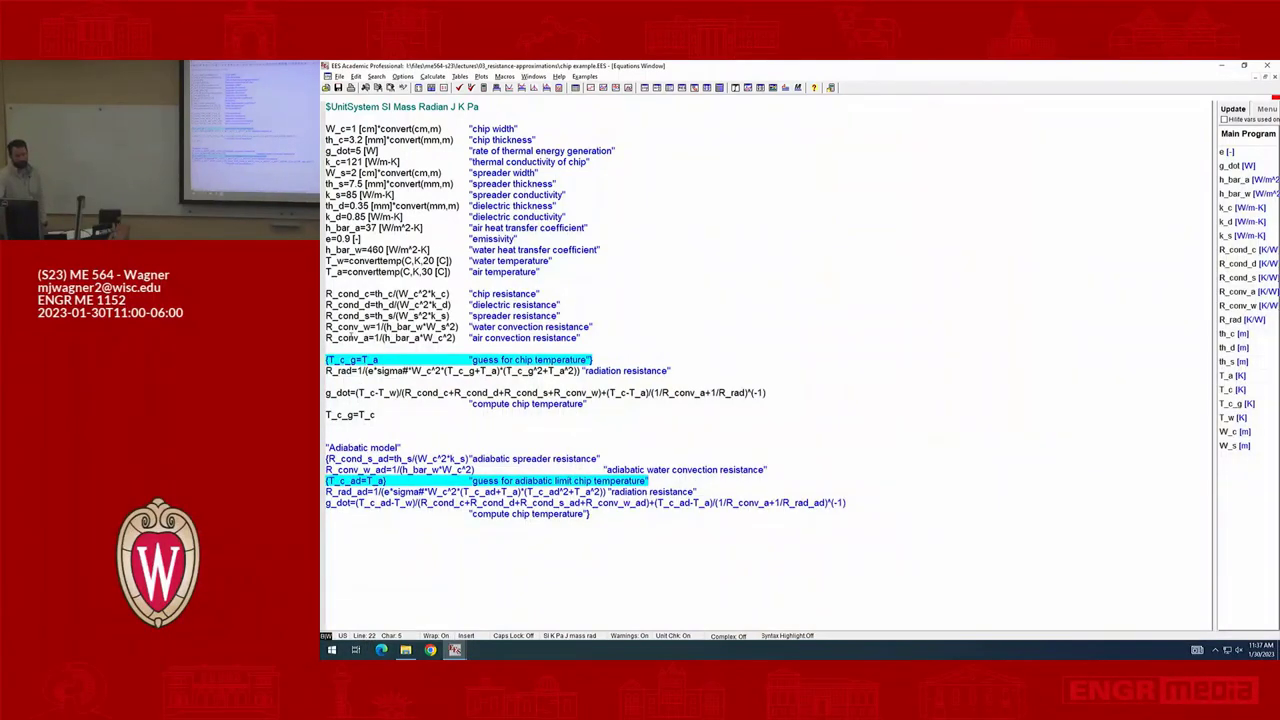
drag(580, 338, 323, 109)
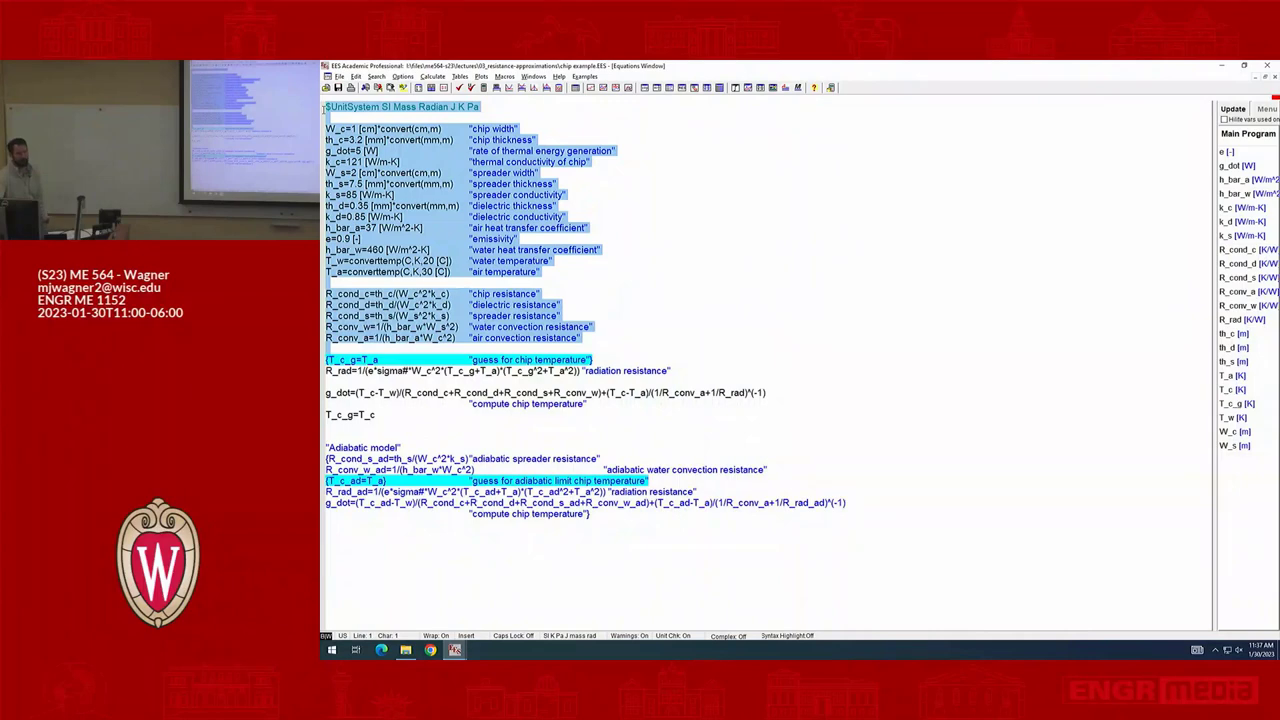
click(377, 282)
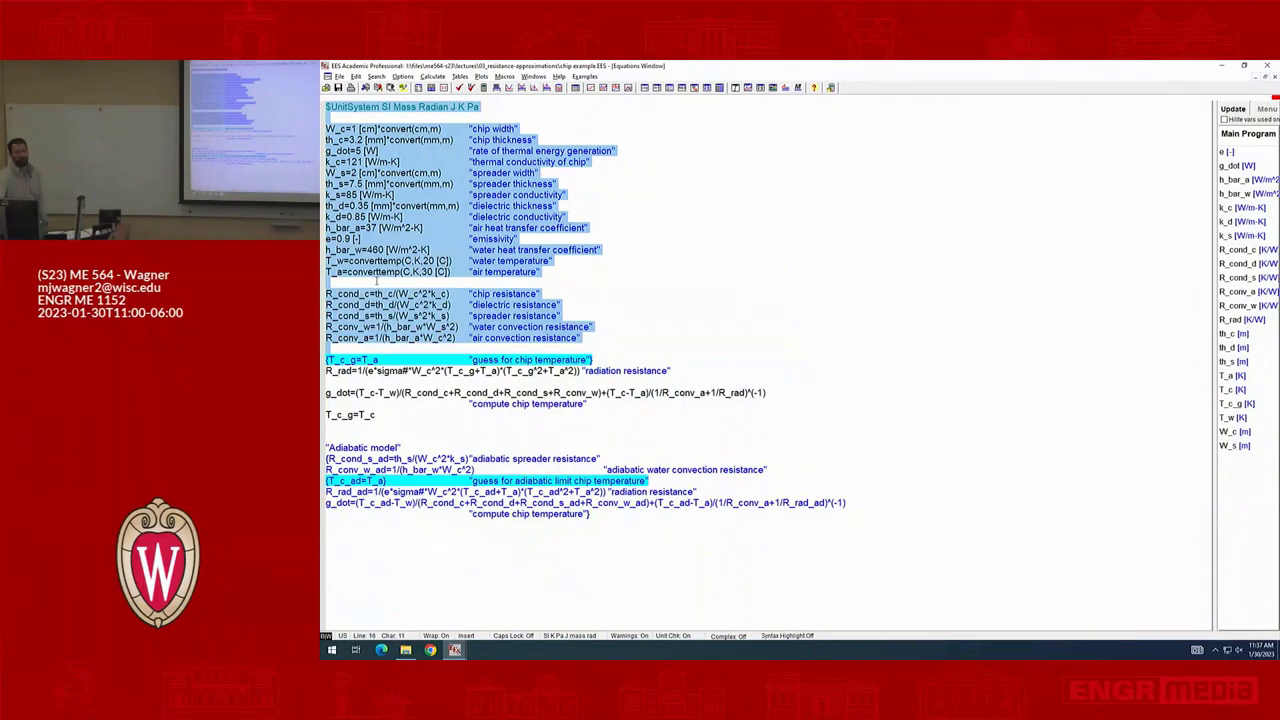
click(369, 349)
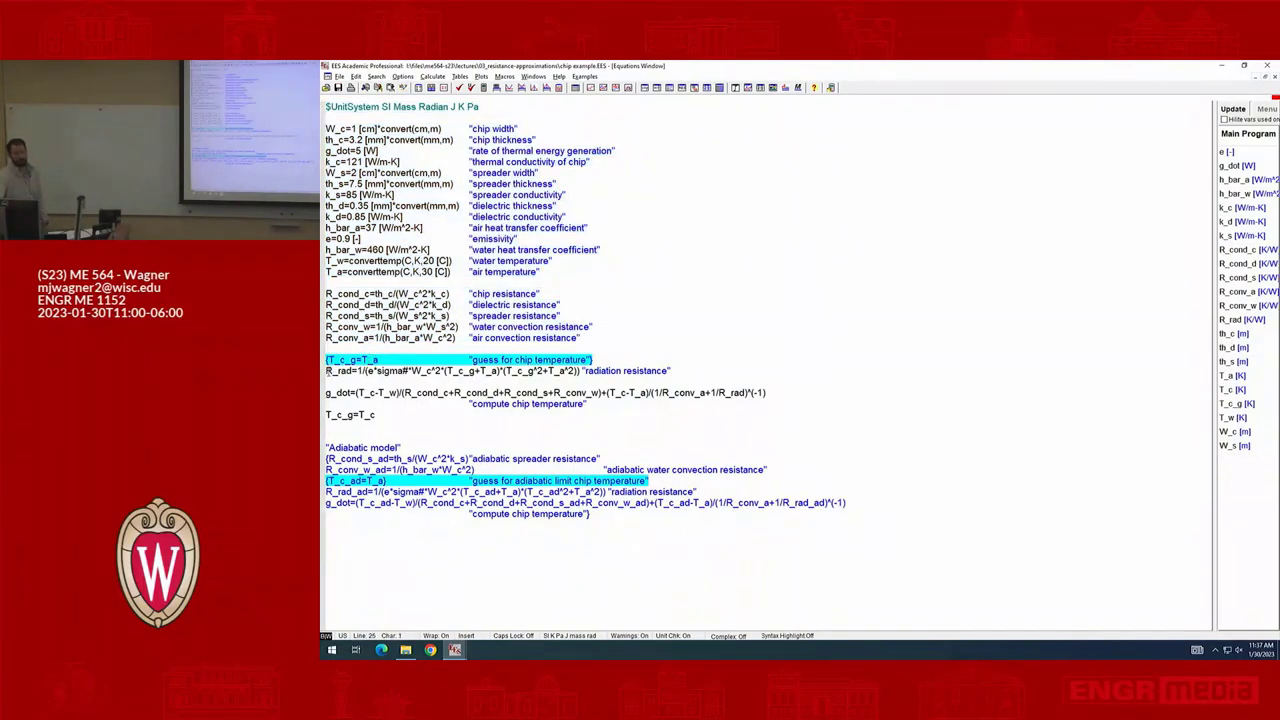
- Examine the radiation resistance R_rad, the g_dot energy balance and the T_c_g=T_c equation that are solved together
drag(327, 370, 340, 362)
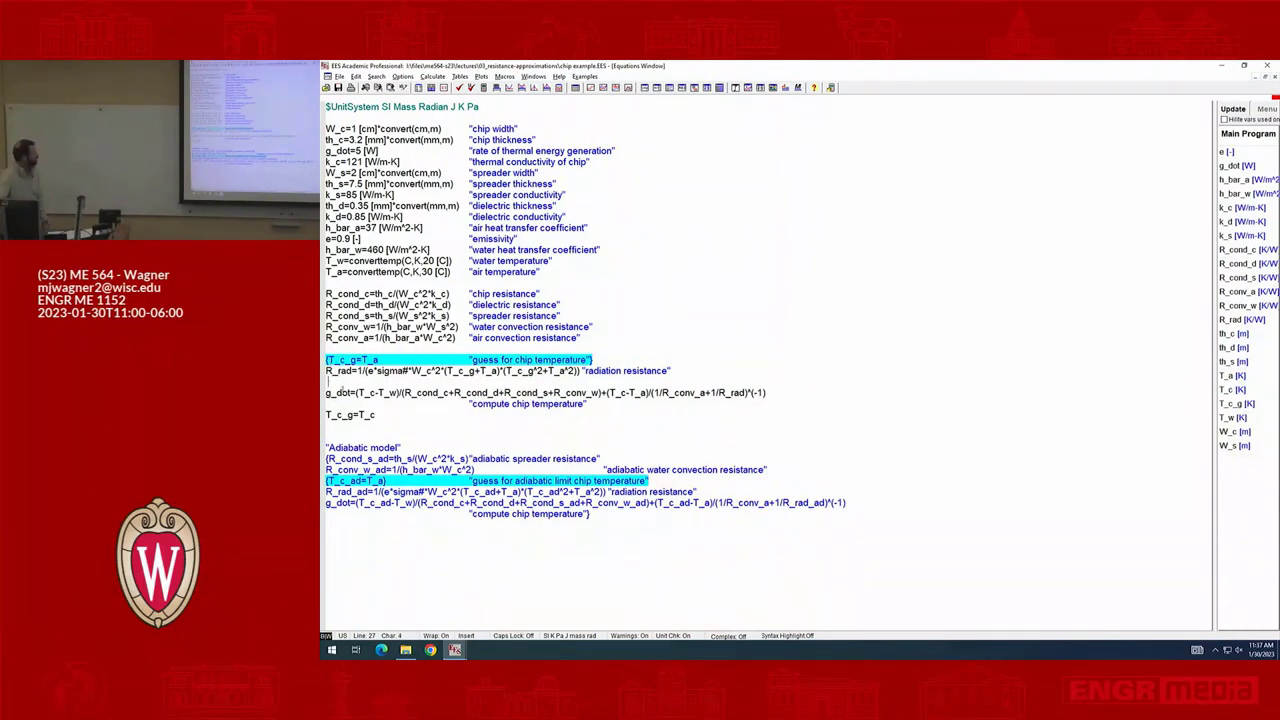
drag(327, 393, 378, 393)
click(381, 384)
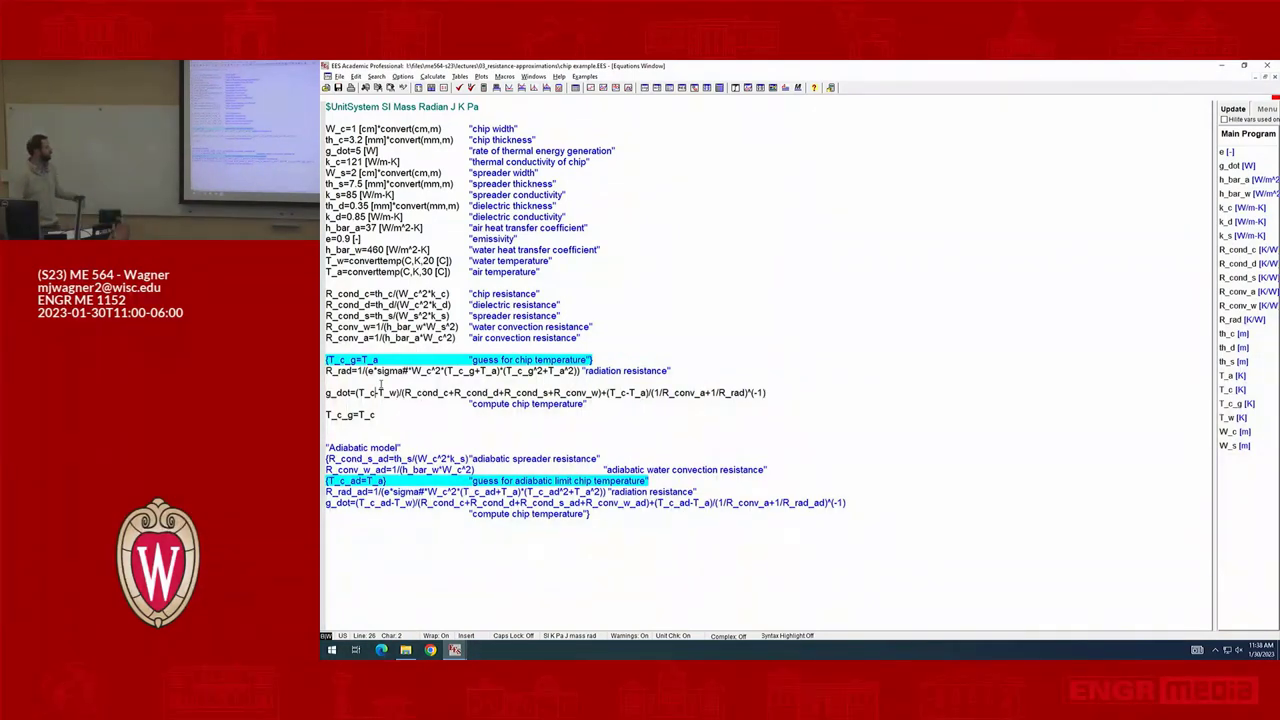
click(821, 365)
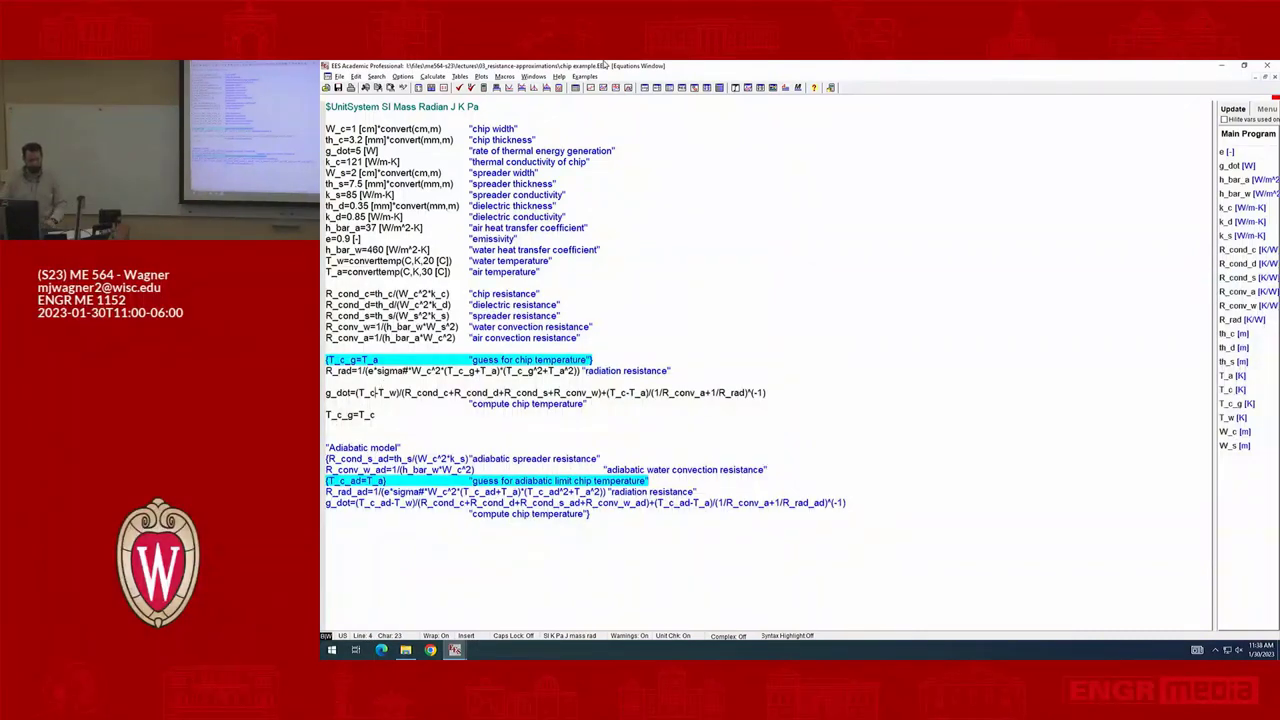
click(511, 392)
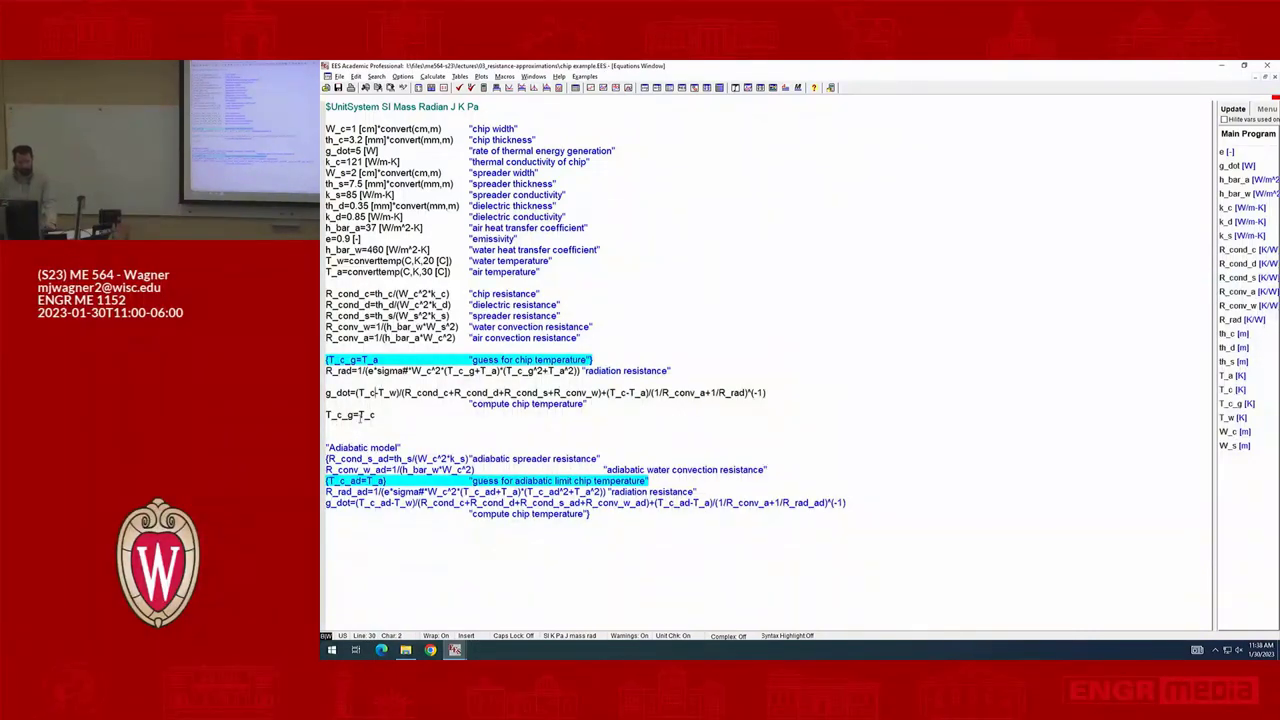